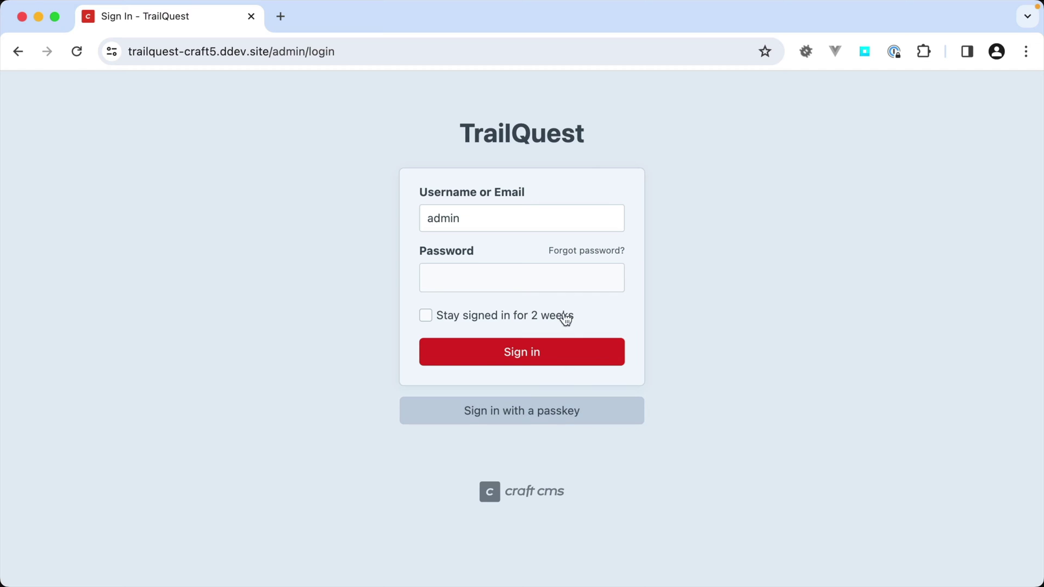
- Sign in to the TrailQuest control panel with the account password
left_click(558, 287)
type("password")
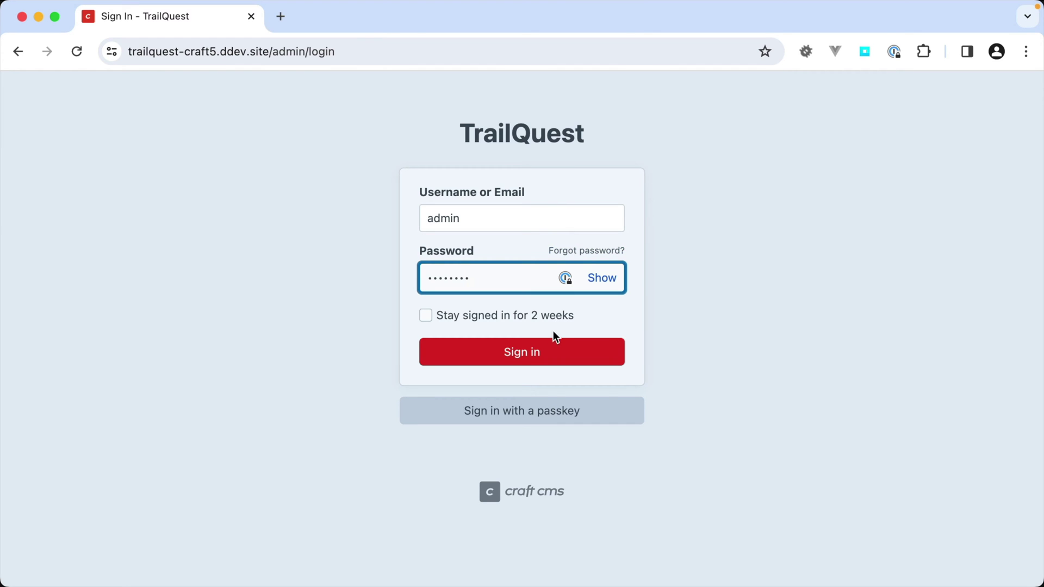
left_click(553, 351)
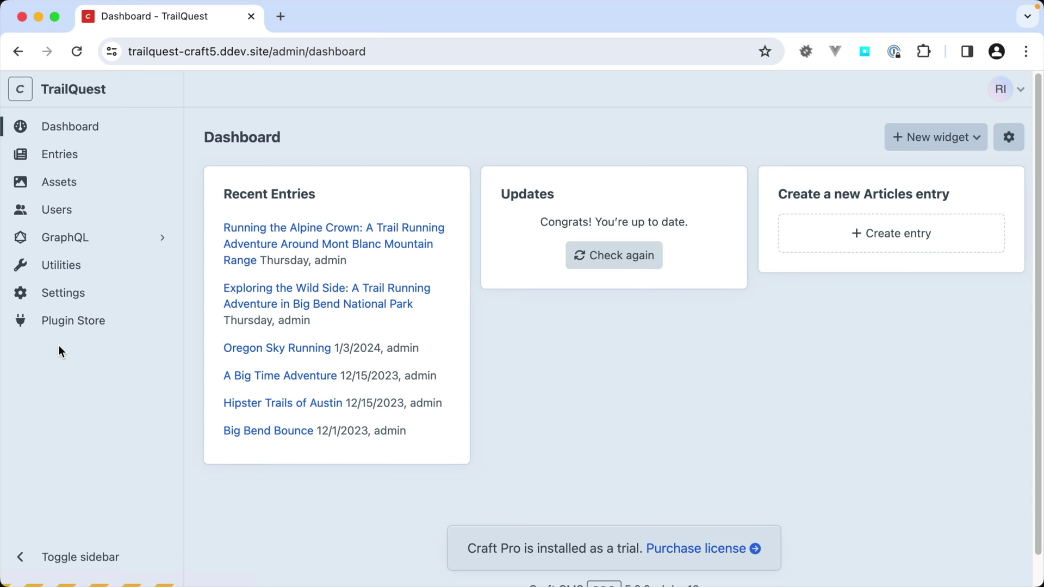
left_click(57, 550)
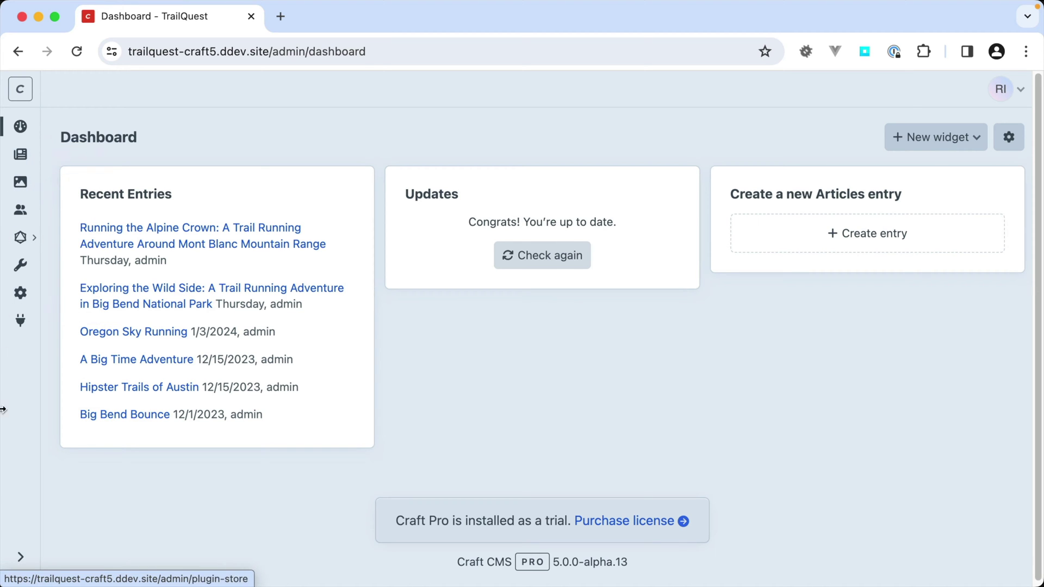
left_click(16, 557)
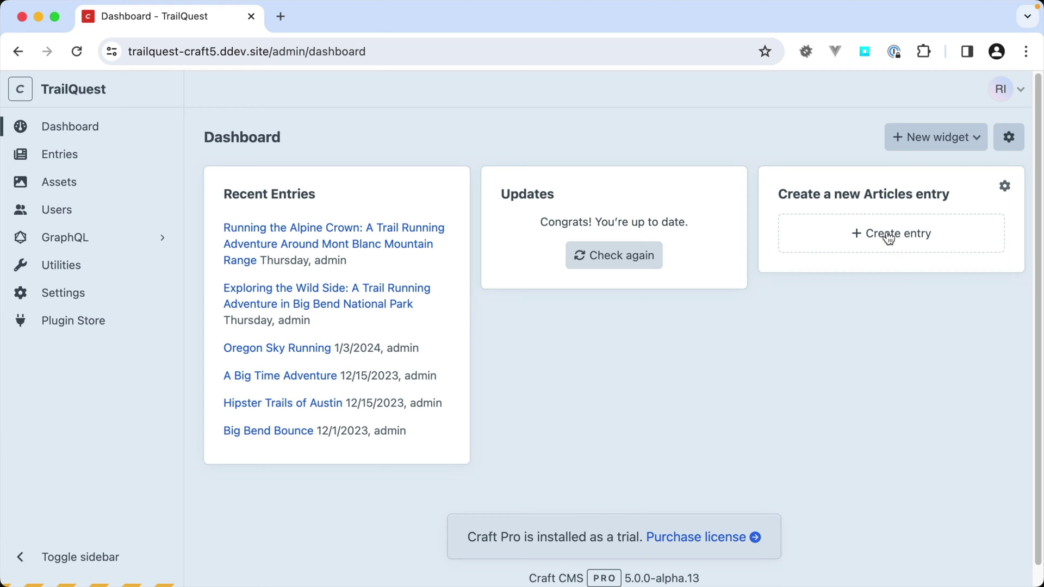
left_click(890, 234)
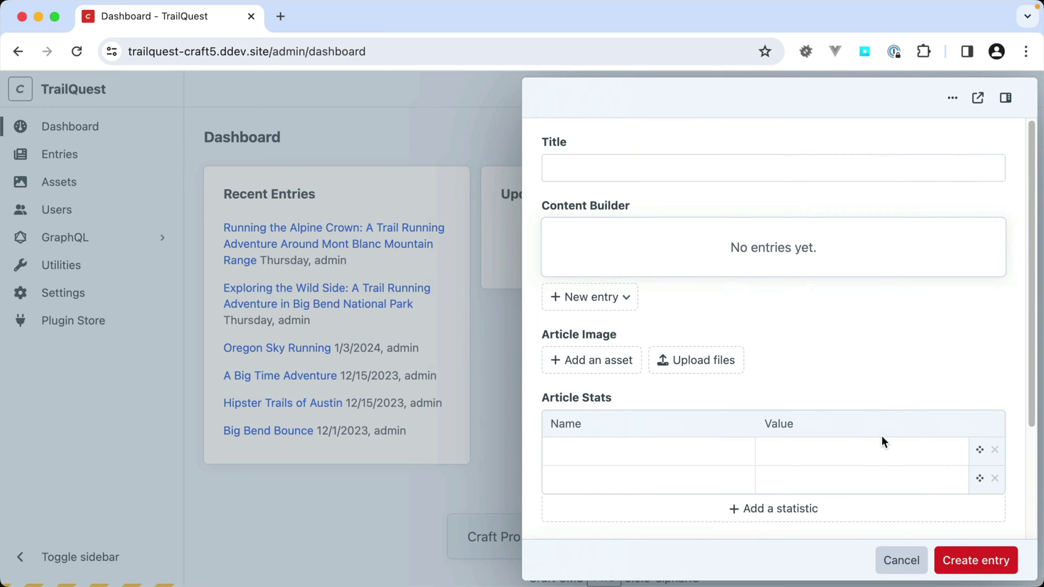
left_click(909, 560)
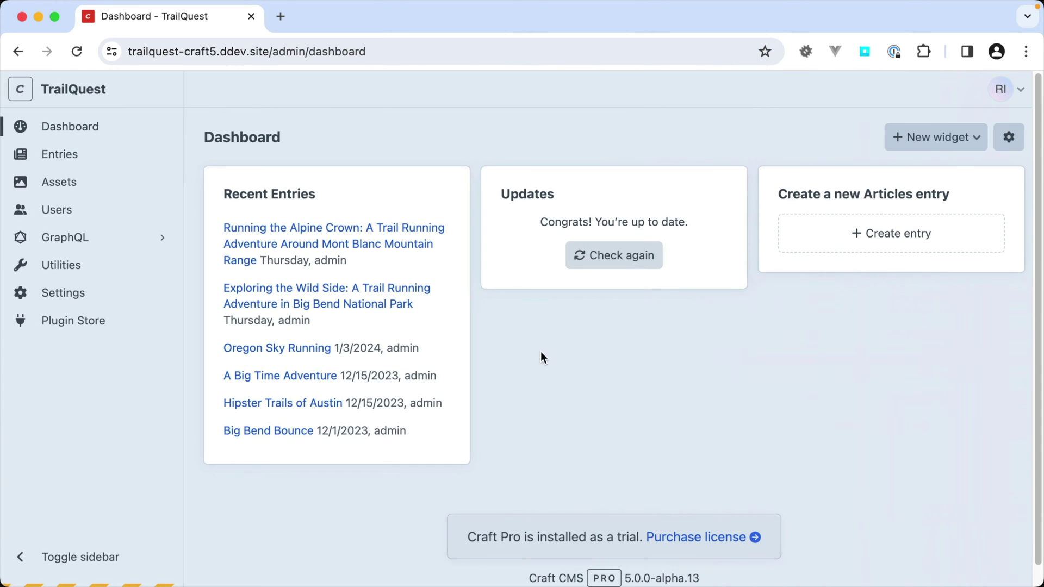
left_click(50, 166)
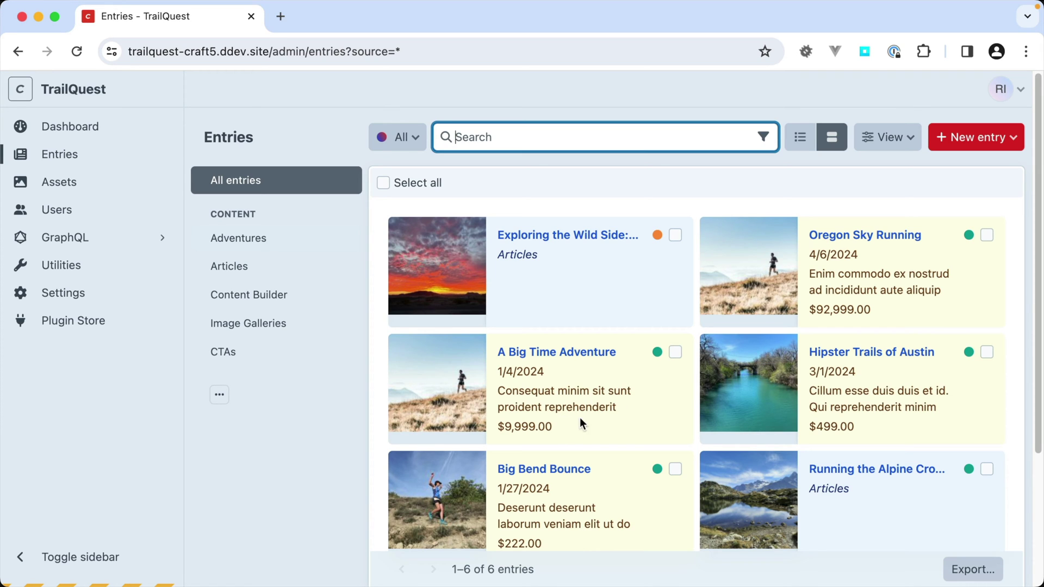
- Switch the entries listing to table view and review its sorting and table column options
left_click(809, 138)
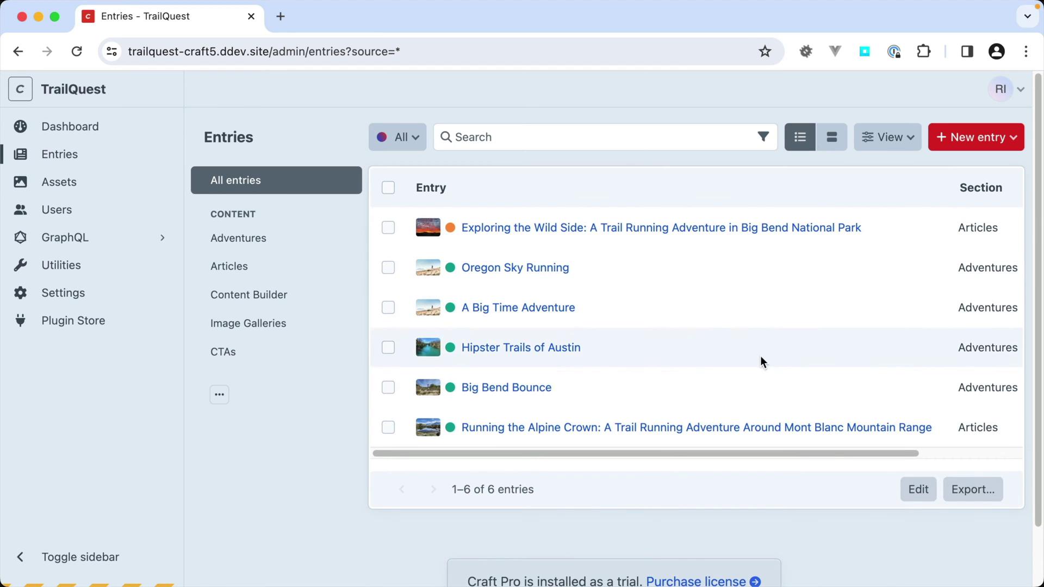
left_click_drag(753, 449, 901, 447)
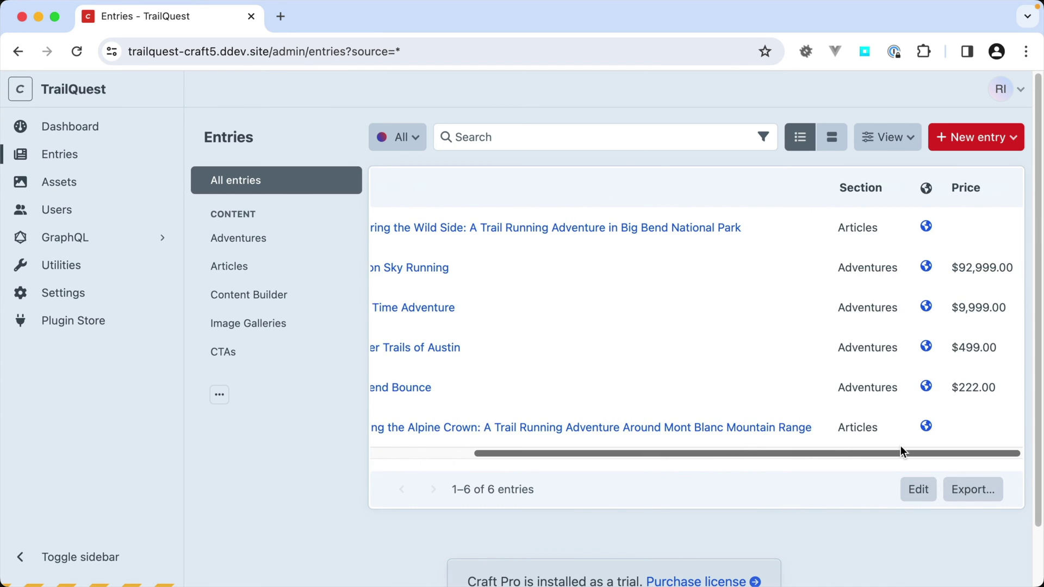
left_click(914, 151)
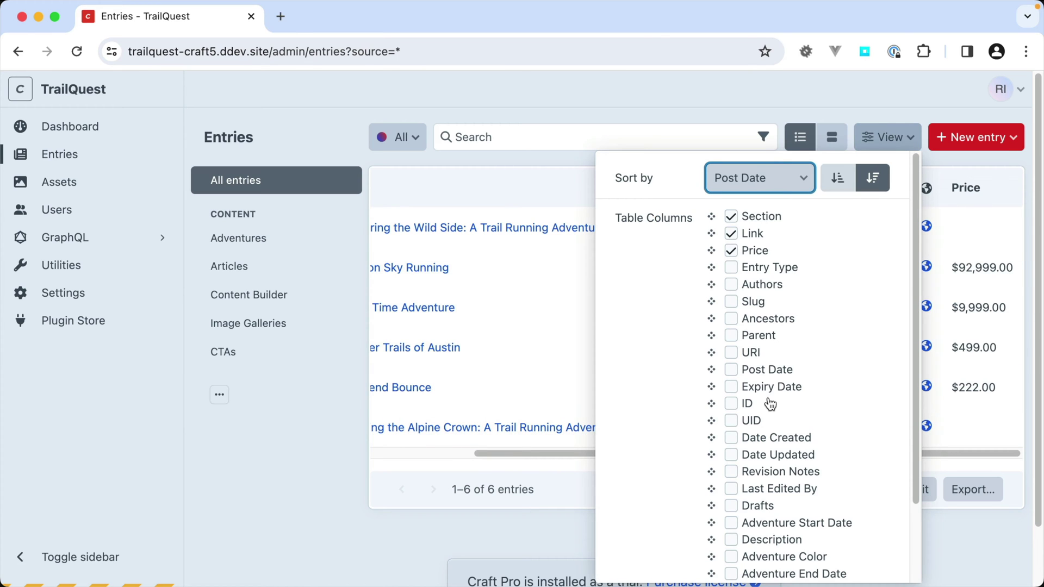
scroll(776, 357, "down", 3)
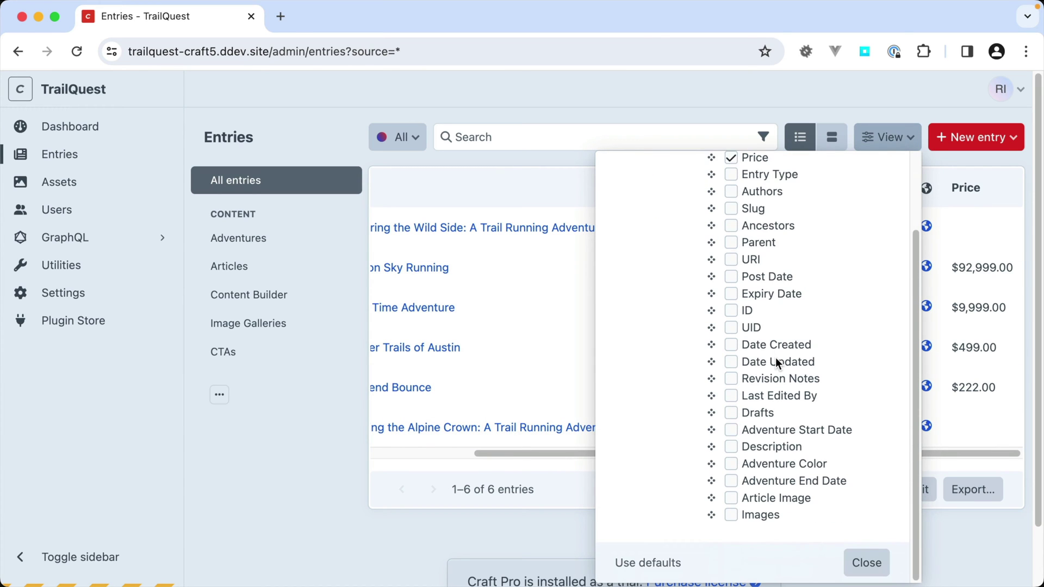
scroll(775, 357, "up", 3)
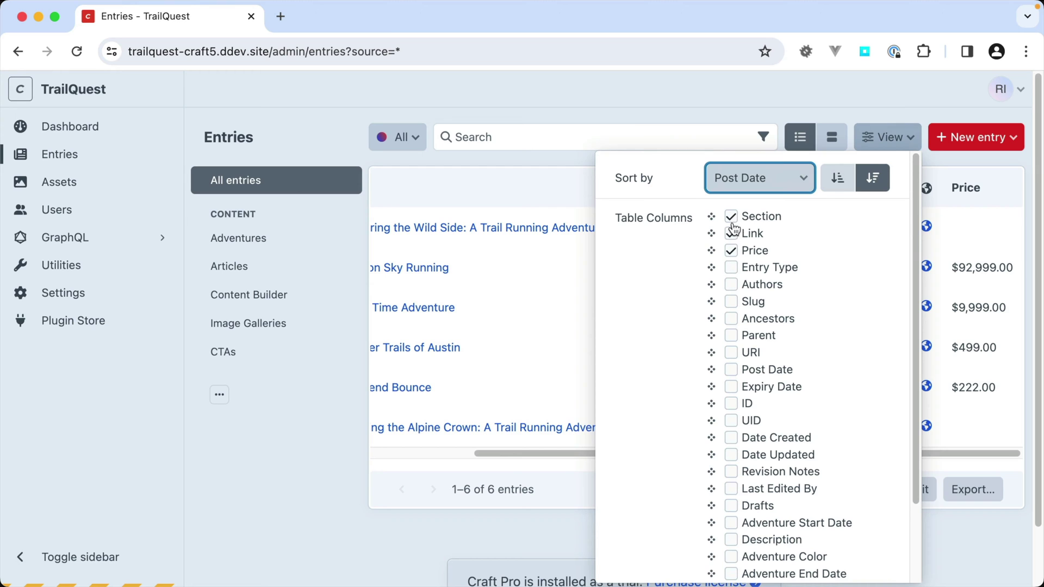
scroll(733, 368, "down", 2)
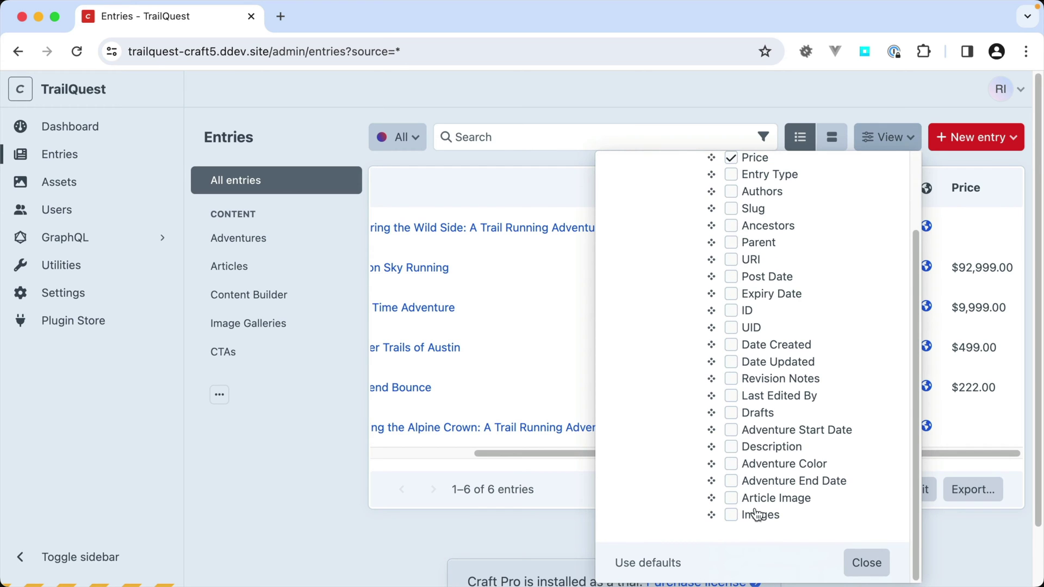
- Close the column options and filter the listing to the Adventures section
left_click(865, 560)
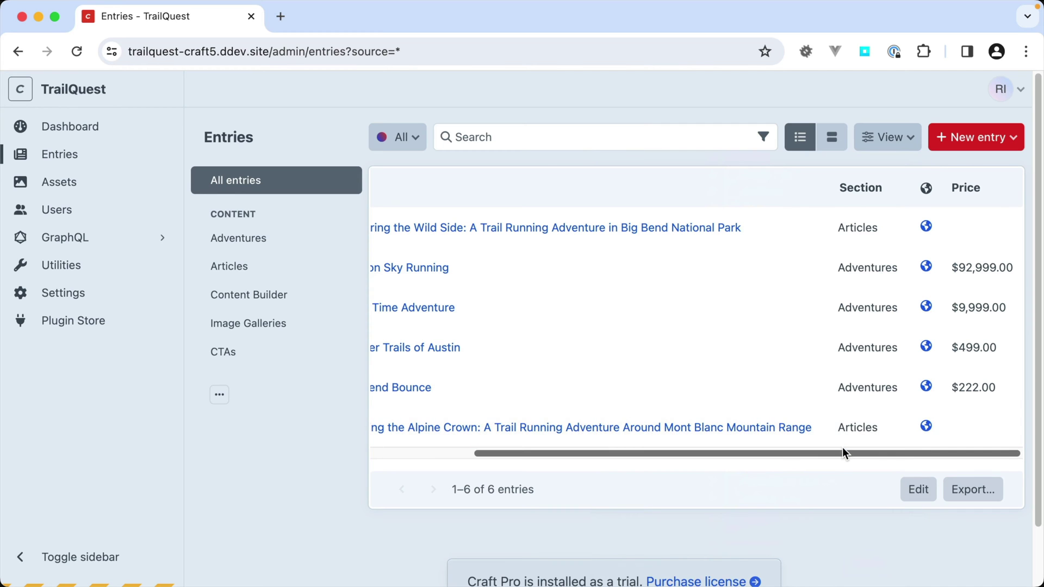
left_click_drag(843, 451, 731, 453)
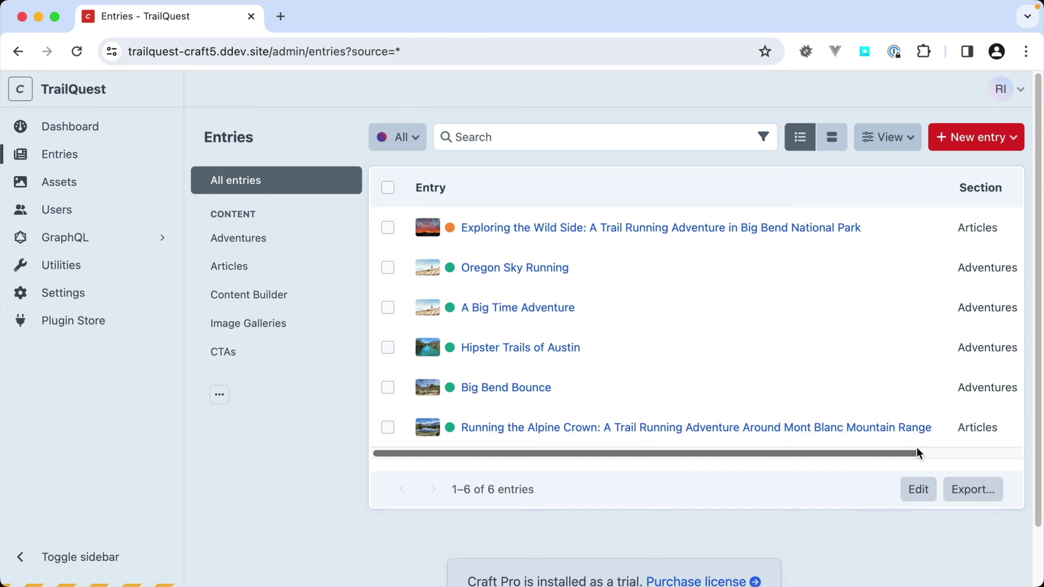
left_click(278, 233)
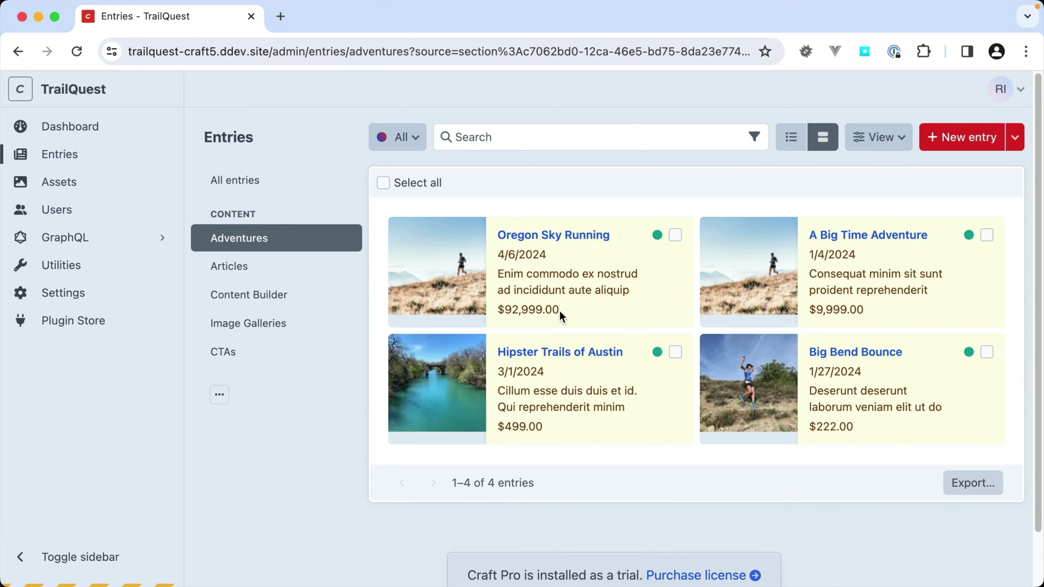
- Show Adventures as an editable table and set Oregon Sky Running's price to $992,999.00
left_click(805, 140)
left_click_drag(860, 429, 1002, 438)
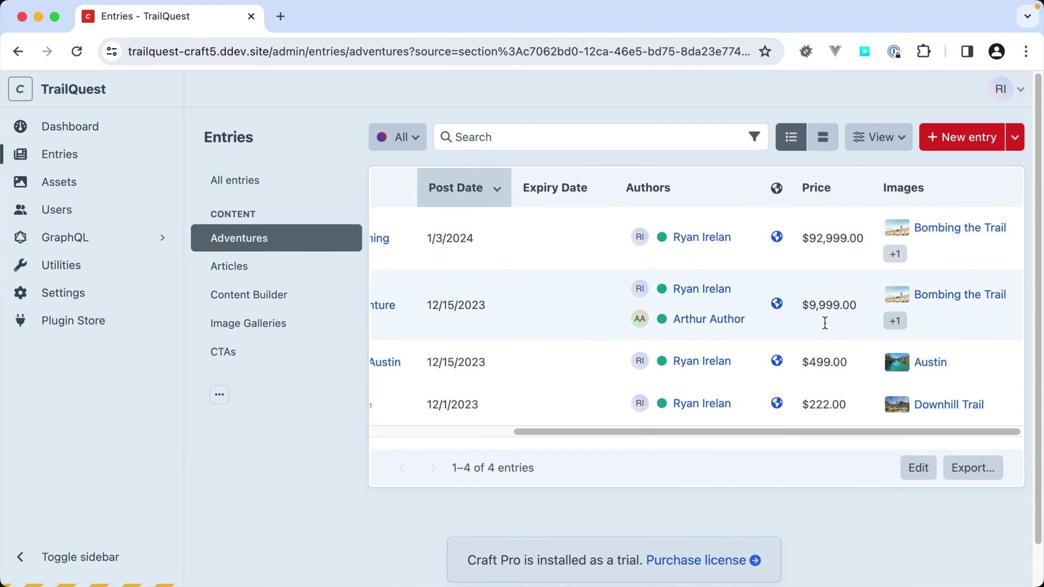
left_click(919, 468)
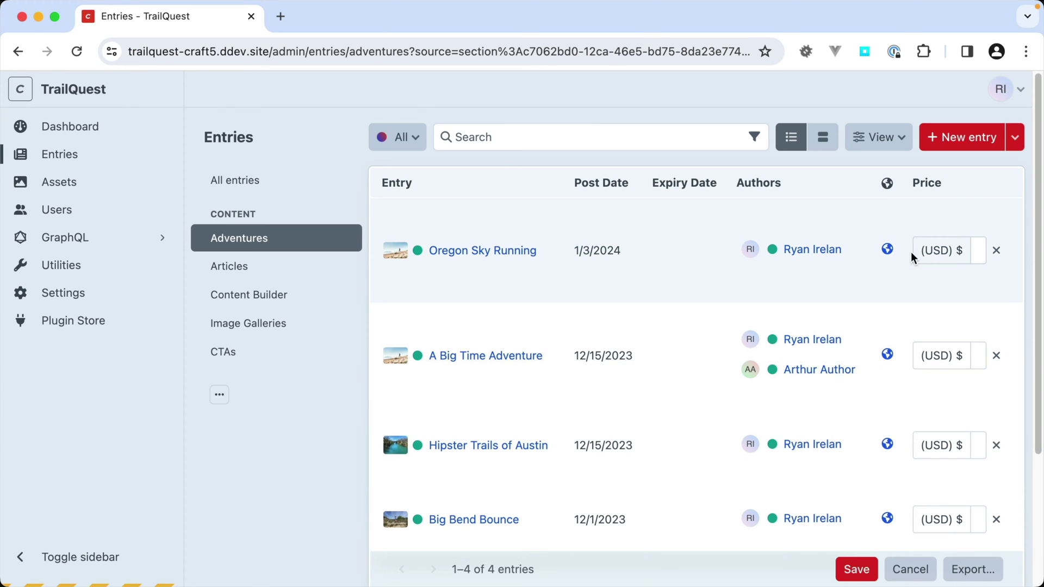
left_click(961, 243)
left_click(985, 235)
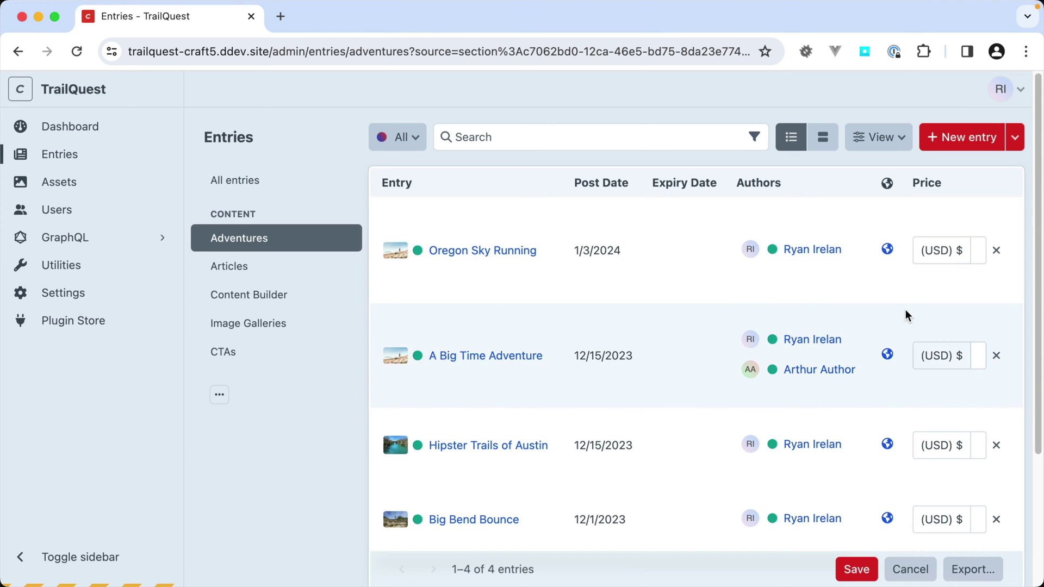
- Add IMG 4485 to Oregon Sky Running's images, move it first, and save the table edits
scroll(615, 531, "down", 2)
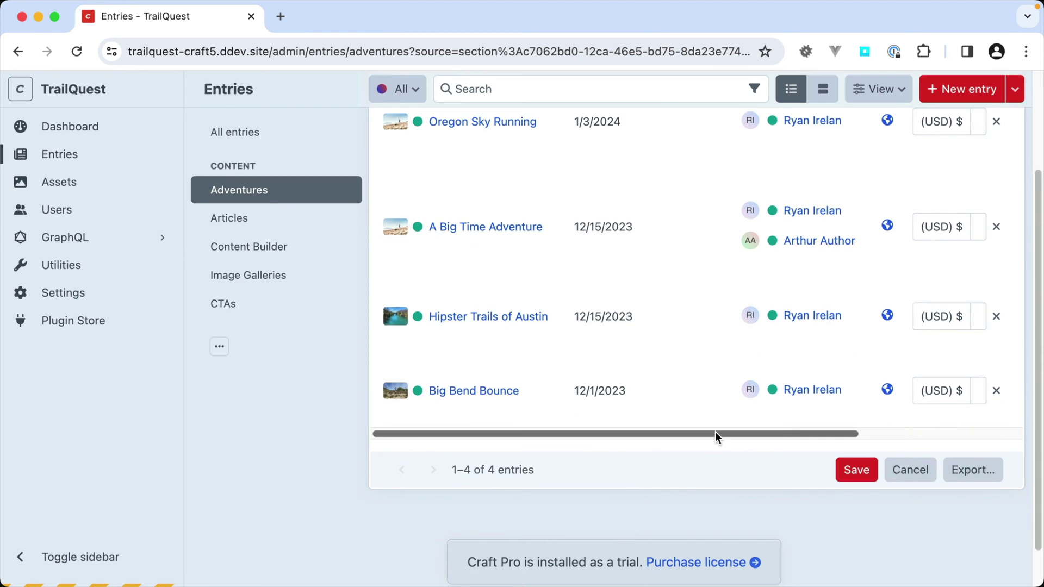
left_click_drag(716, 431, 920, 433)
scroll(930, 332, "up", 2)
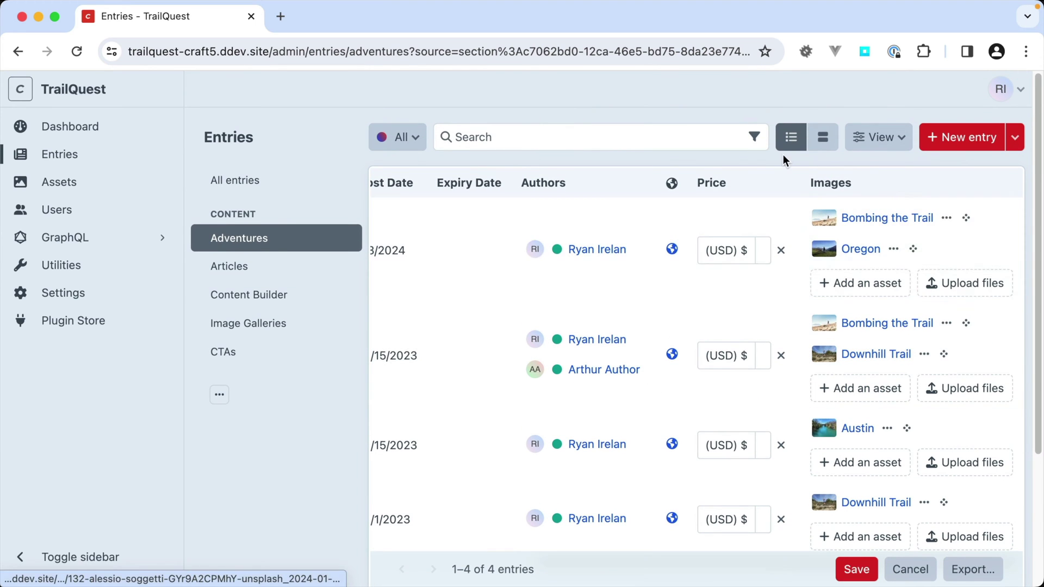
left_click(891, 282)
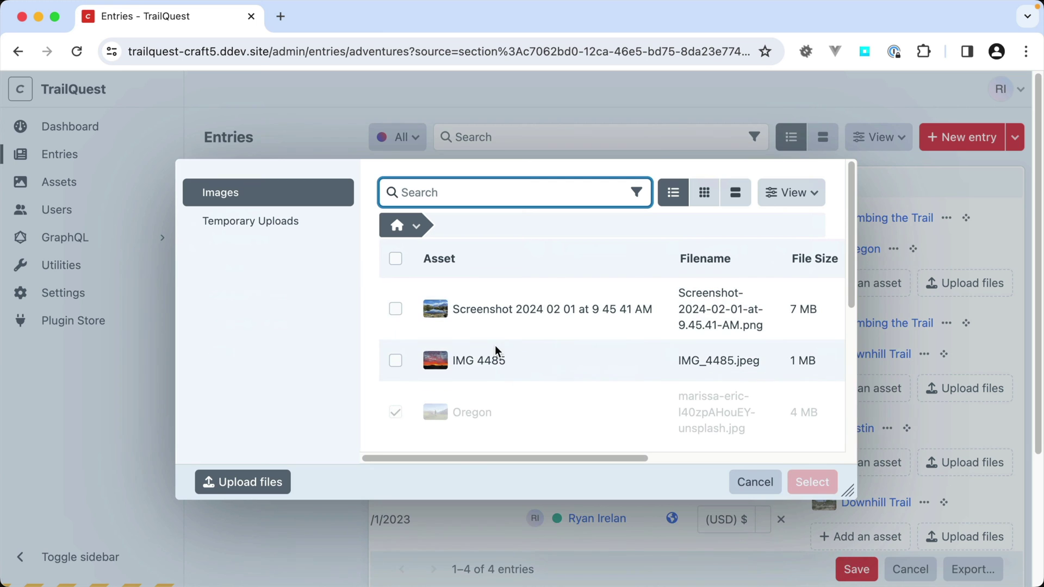
left_click(496, 354)
left_click(813, 482)
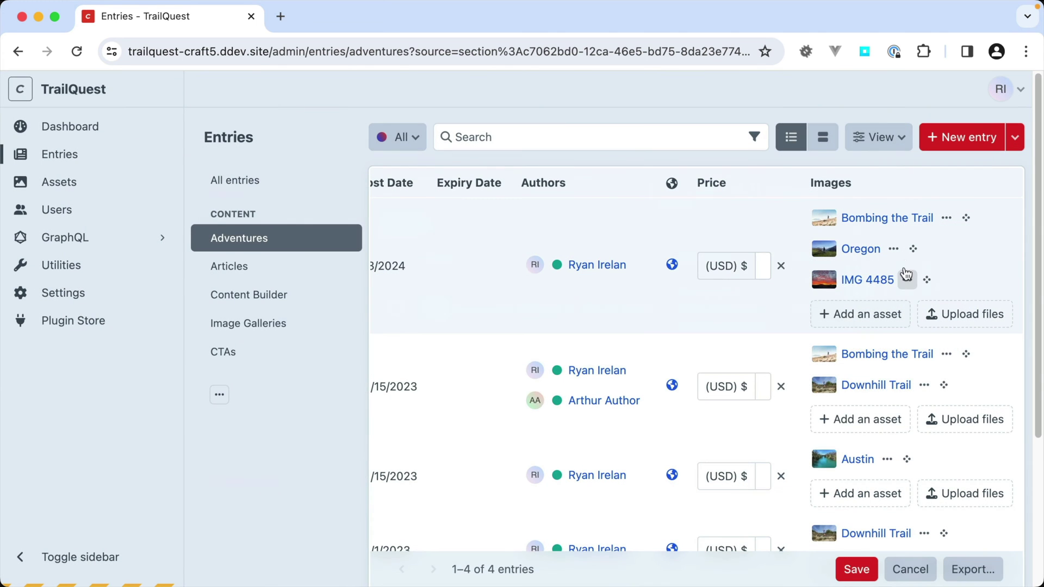
left_click_drag(920, 281, 927, 218)
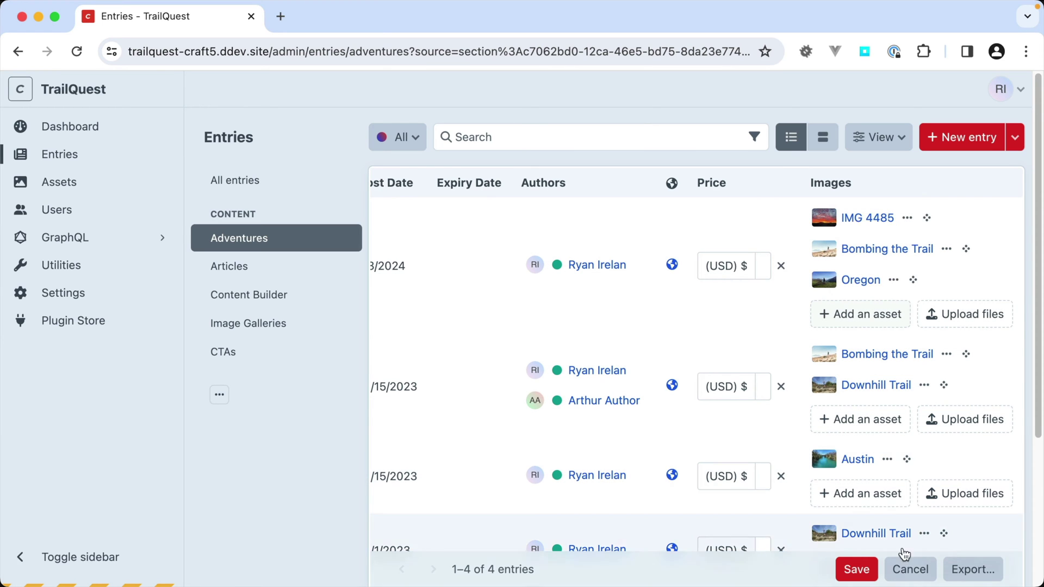
left_click(857, 569)
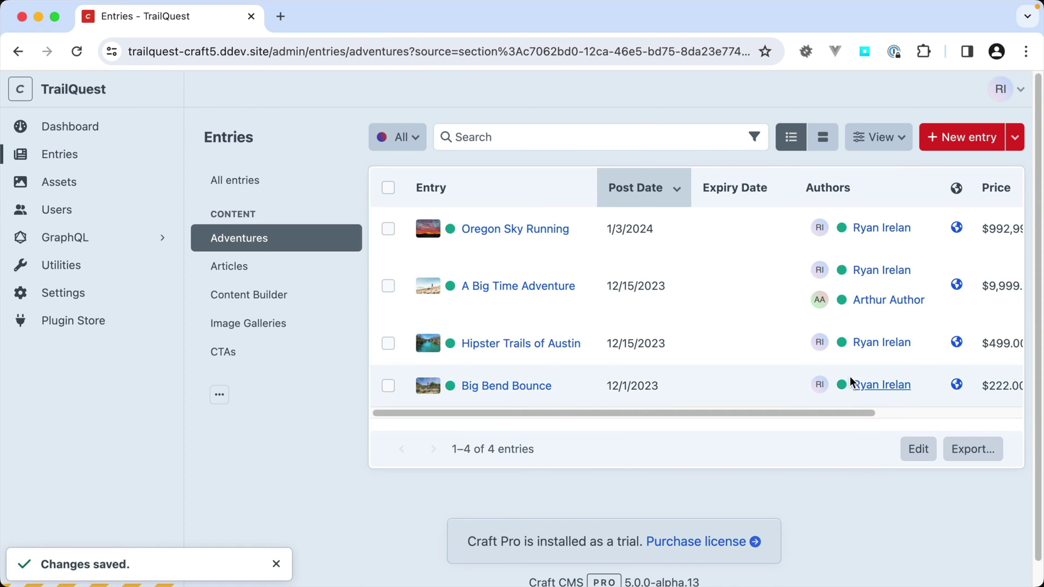
left_click_drag(845, 413, 1021, 406)
- Expand the first entry's three images, return Adventures to card view, and open Settings
left_click(990, 229)
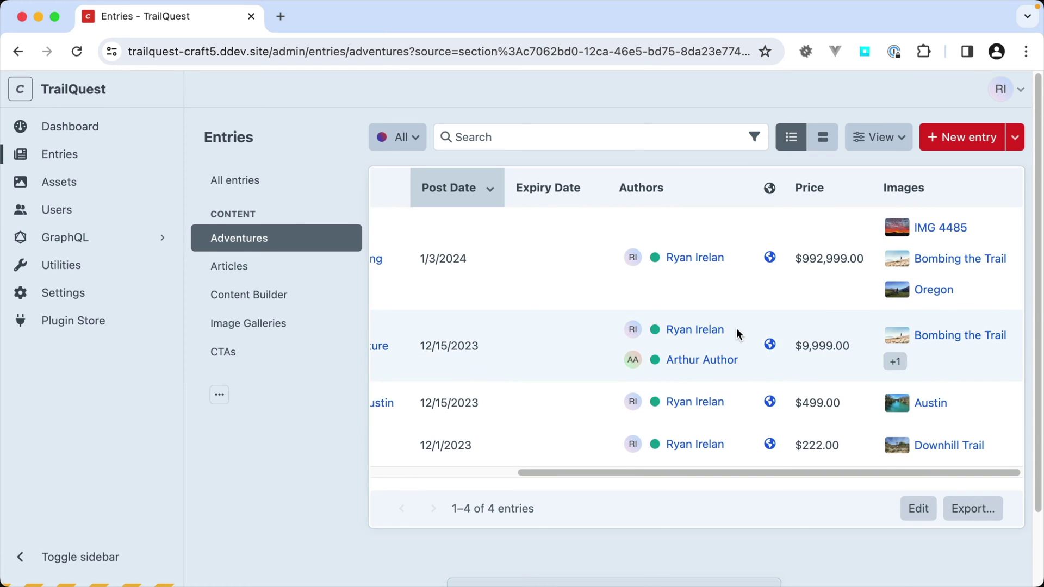
left_click(821, 140)
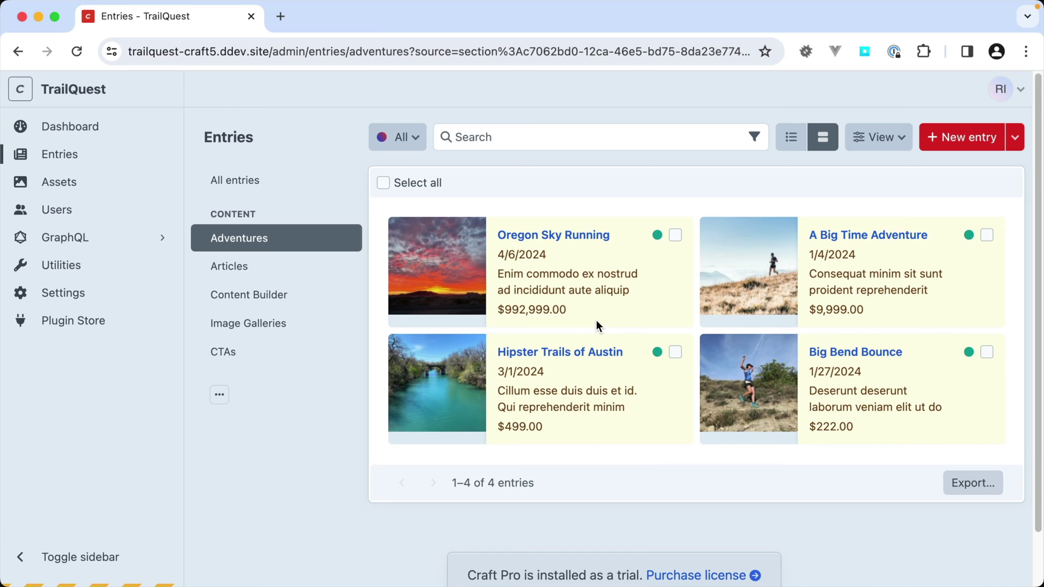
left_click(77, 292)
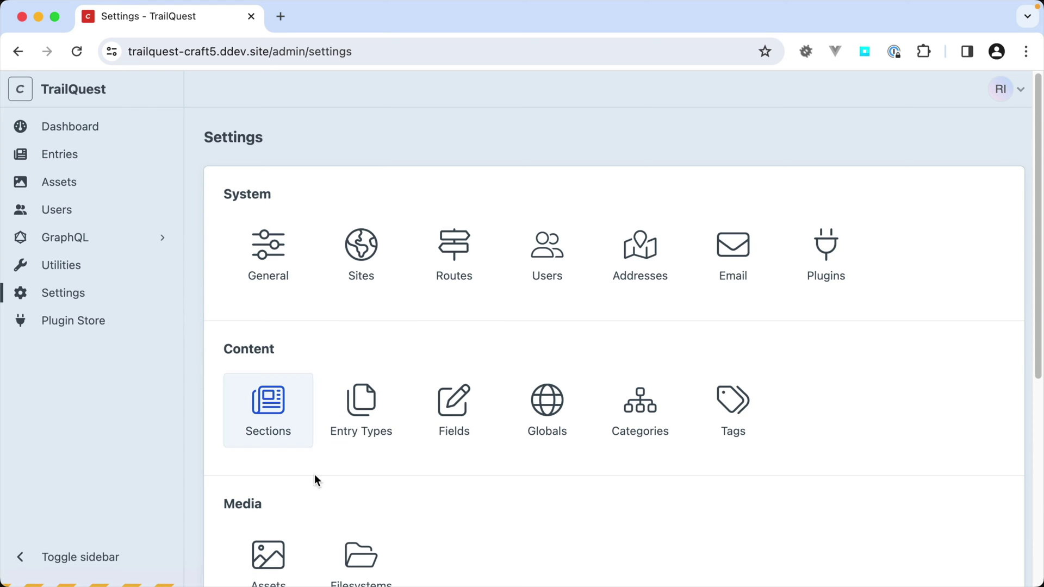
left_click(367, 394)
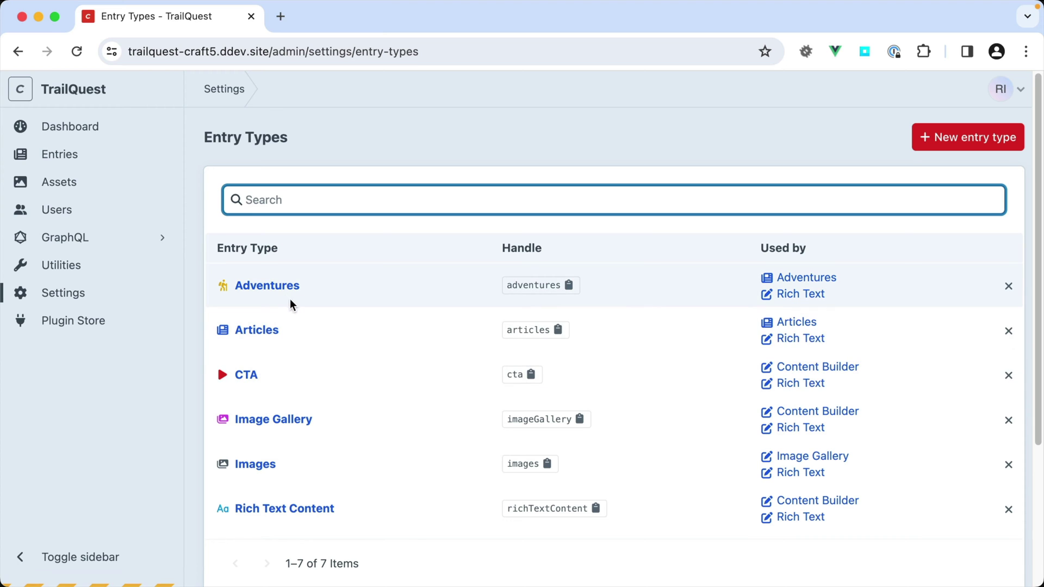
left_click(285, 295)
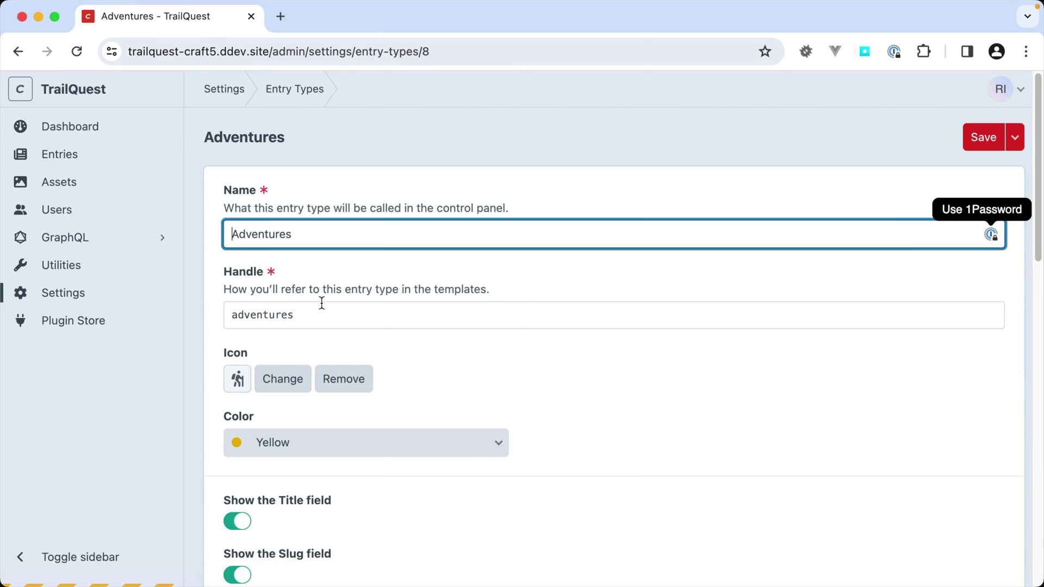
scroll(592, 438, "down", 3)
scroll(591, 439, "down", 6)
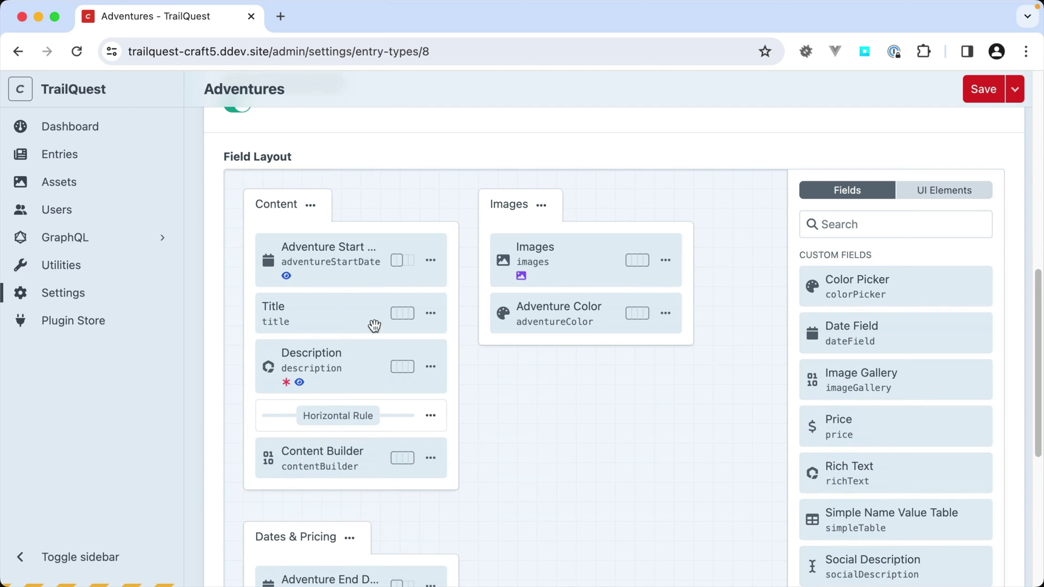
left_click(430, 261)
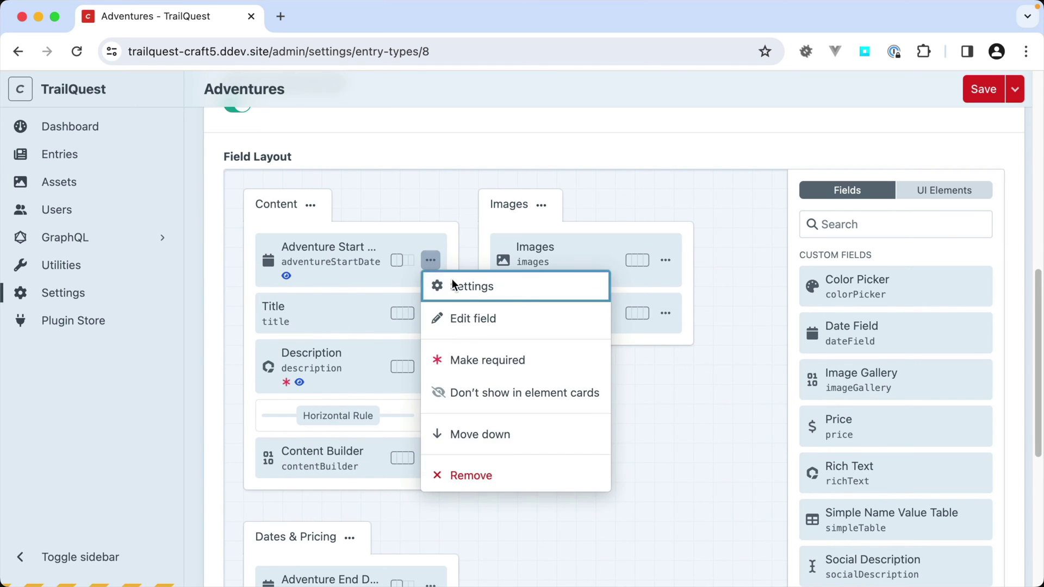
left_click(499, 391)
left_click(432, 260)
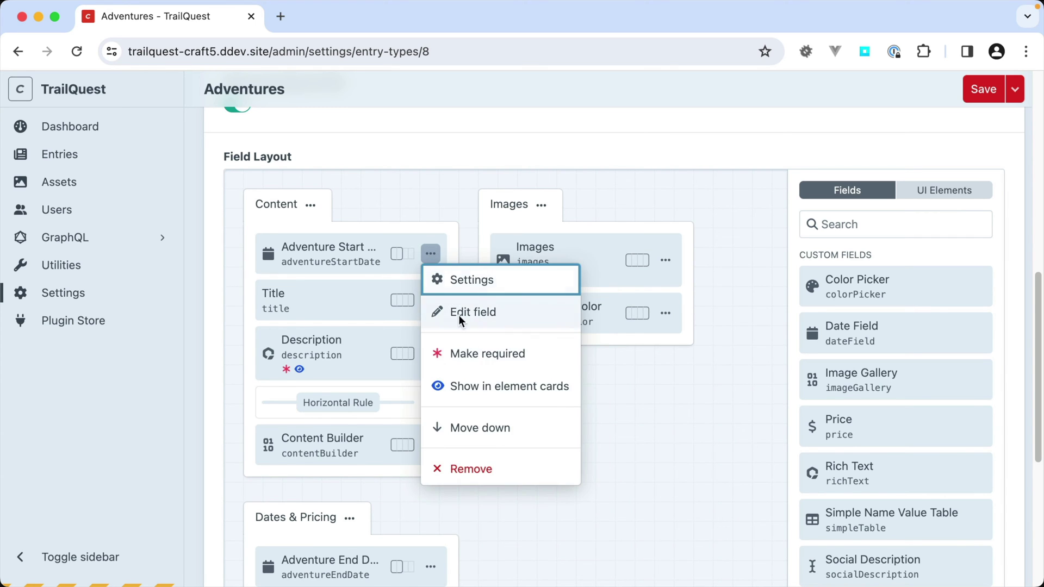
left_click(481, 385)
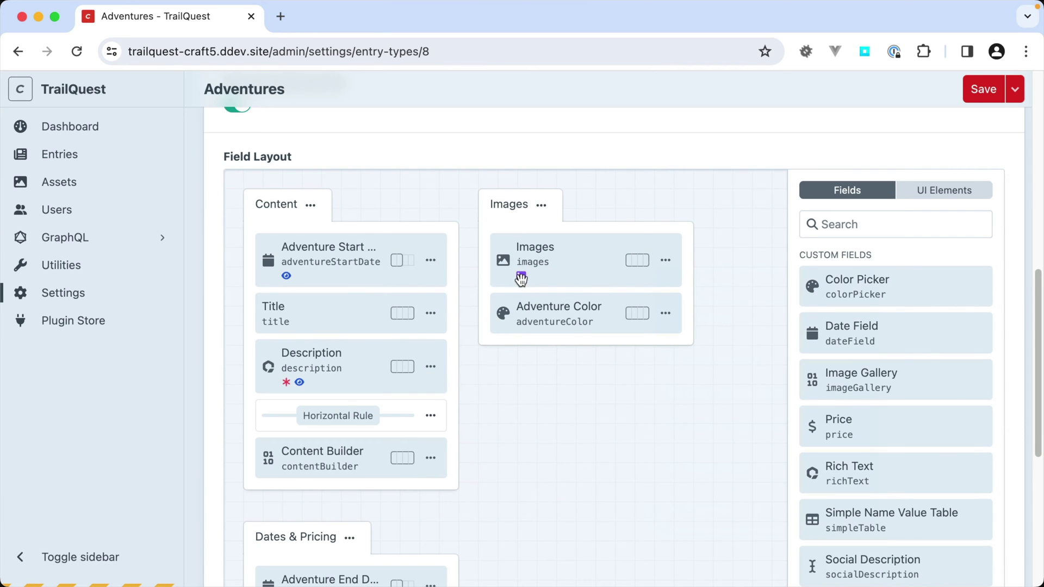
left_click(666, 260)
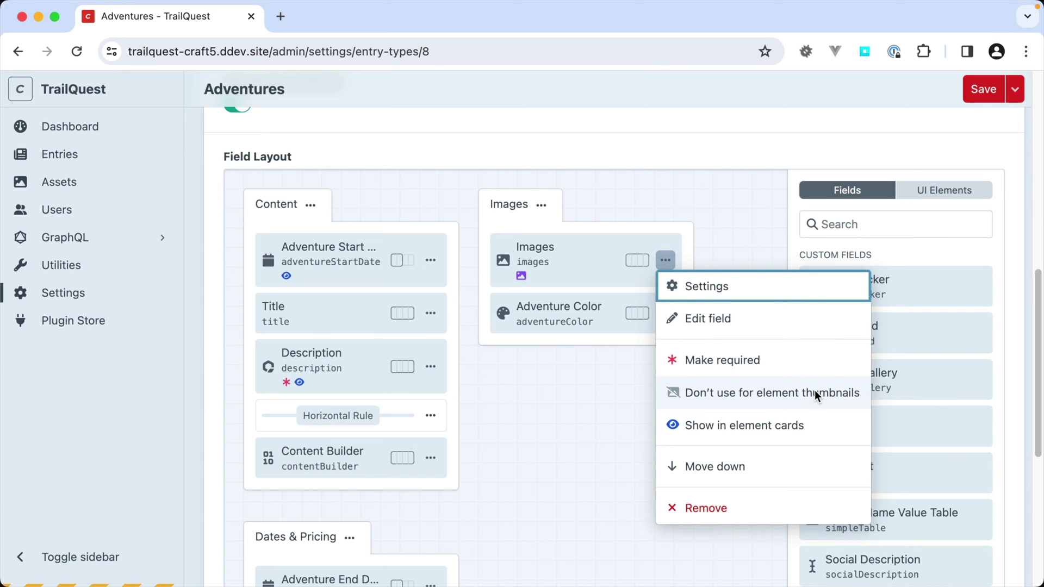
left_click(601, 388)
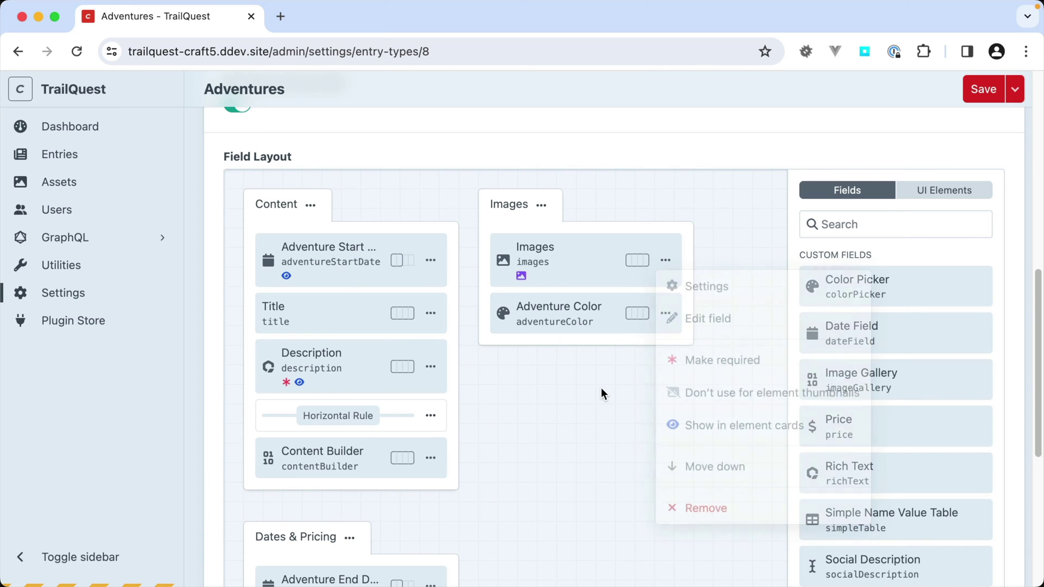
scroll(596, 389, "up", 7)
scroll(594, 387, "up", 3)
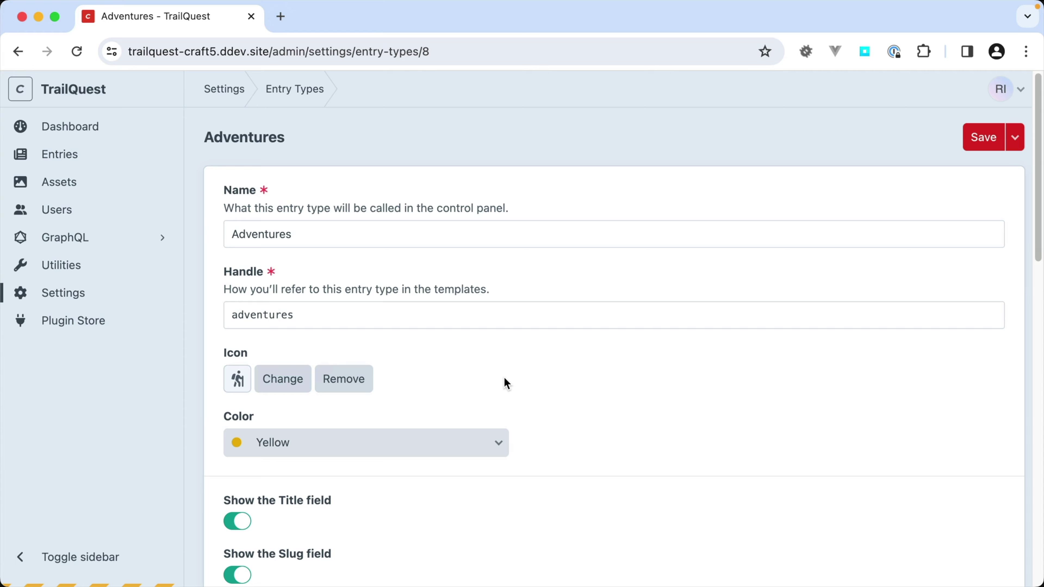
left_click(76, 158)
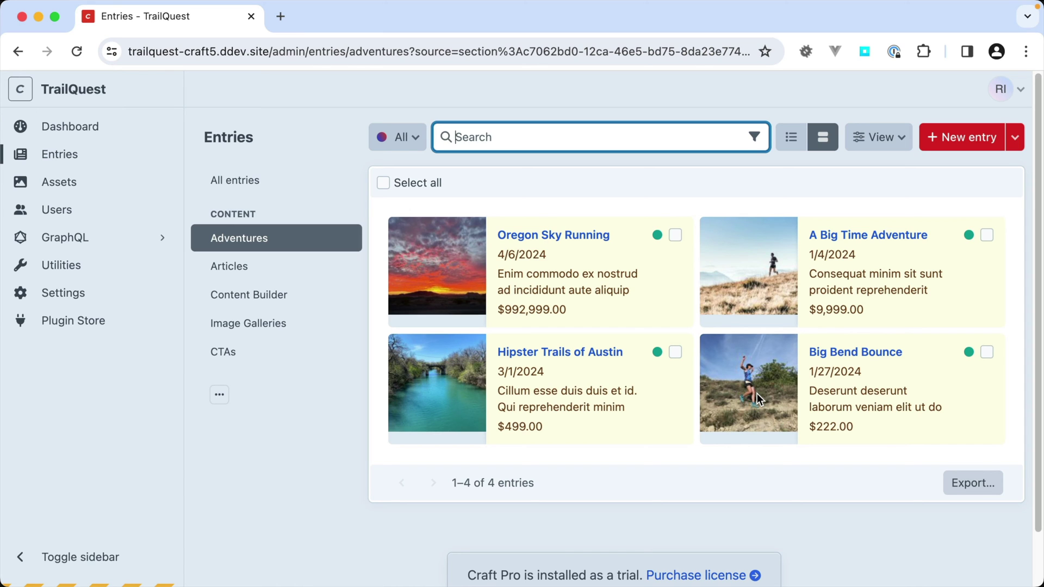
left_click(551, 257)
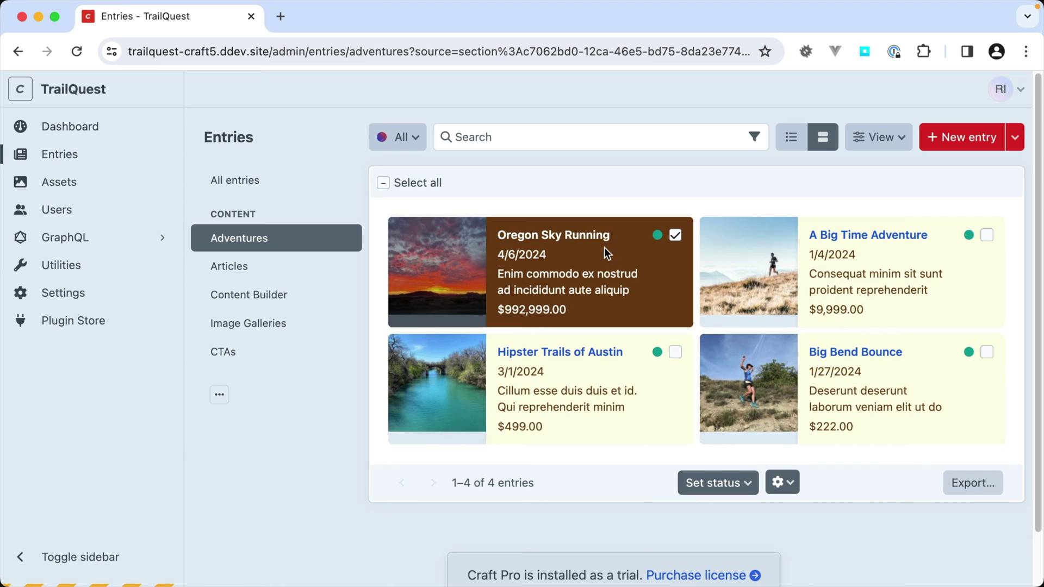
left_click(585, 306)
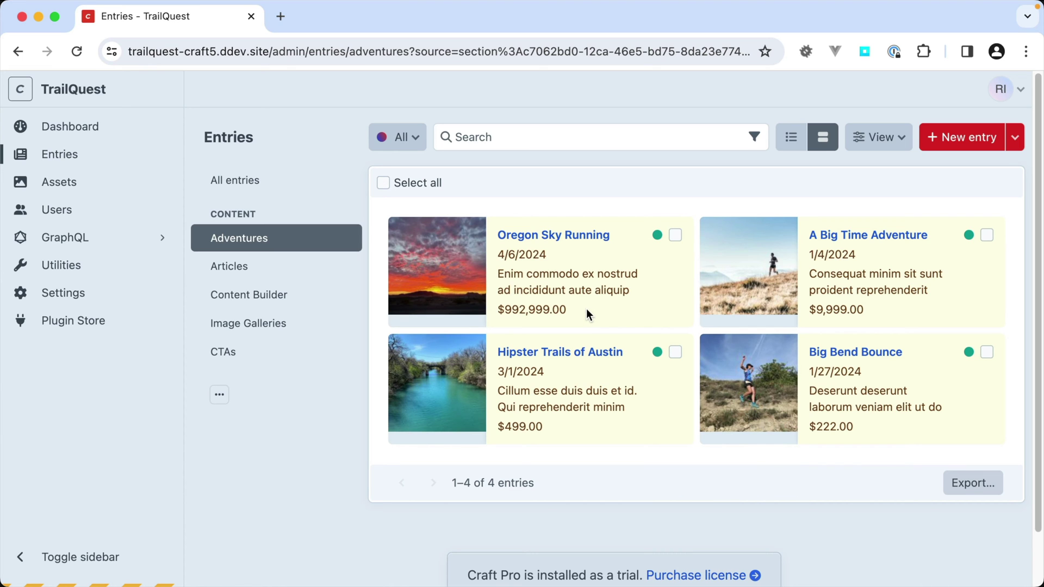
- Open A Big Time Adventure and check its section switcher, revisions and actions menus
left_click(881, 237)
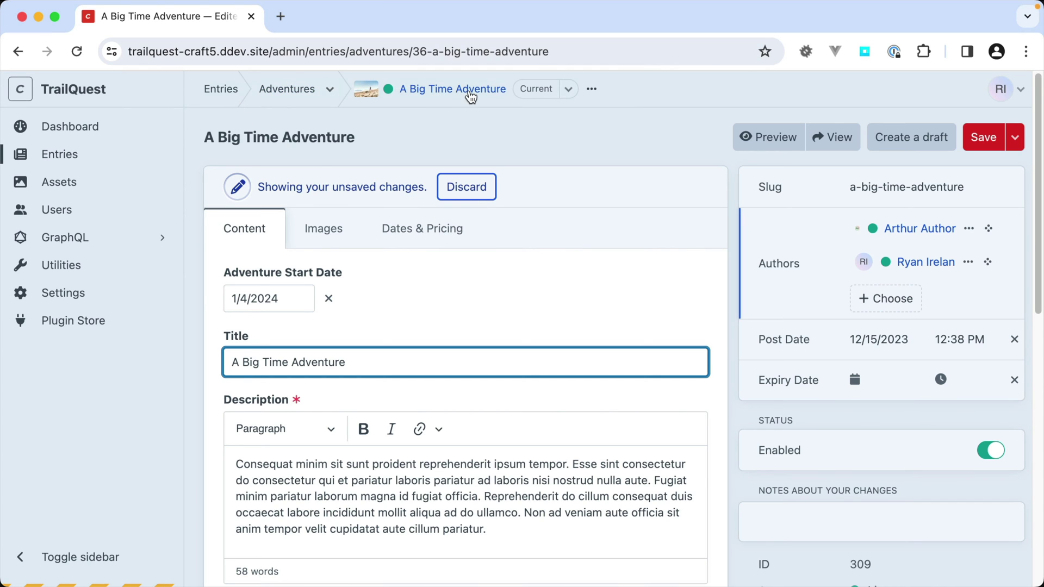
left_click(331, 89)
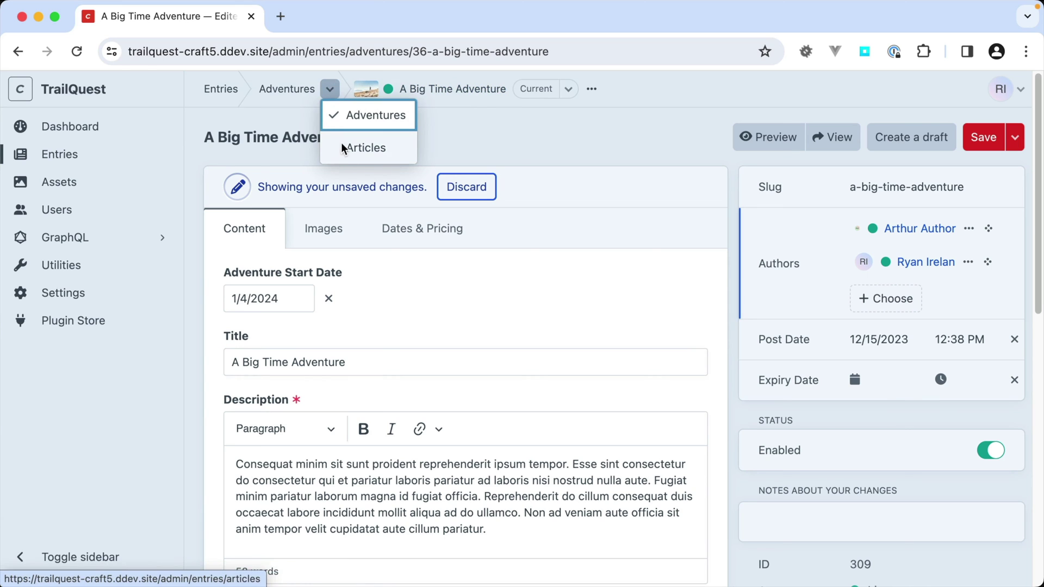
left_click(331, 92)
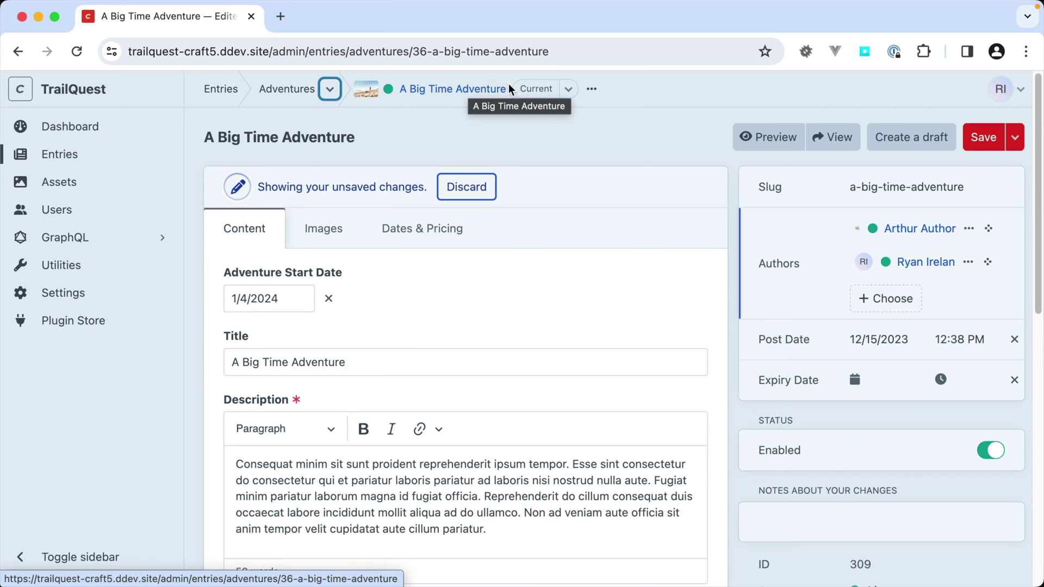
left_click(569, 91)
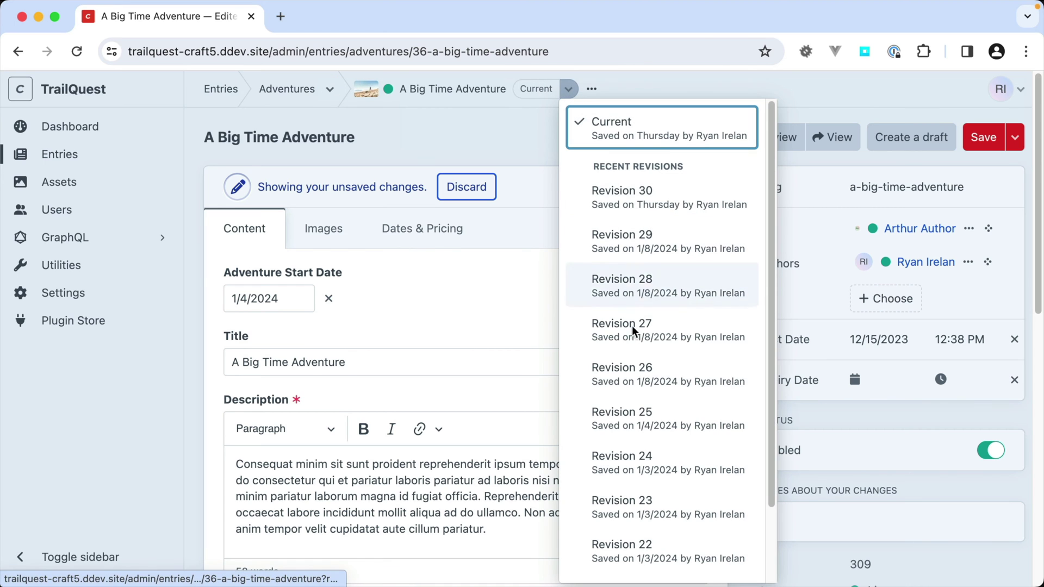
left_click(663, 87)
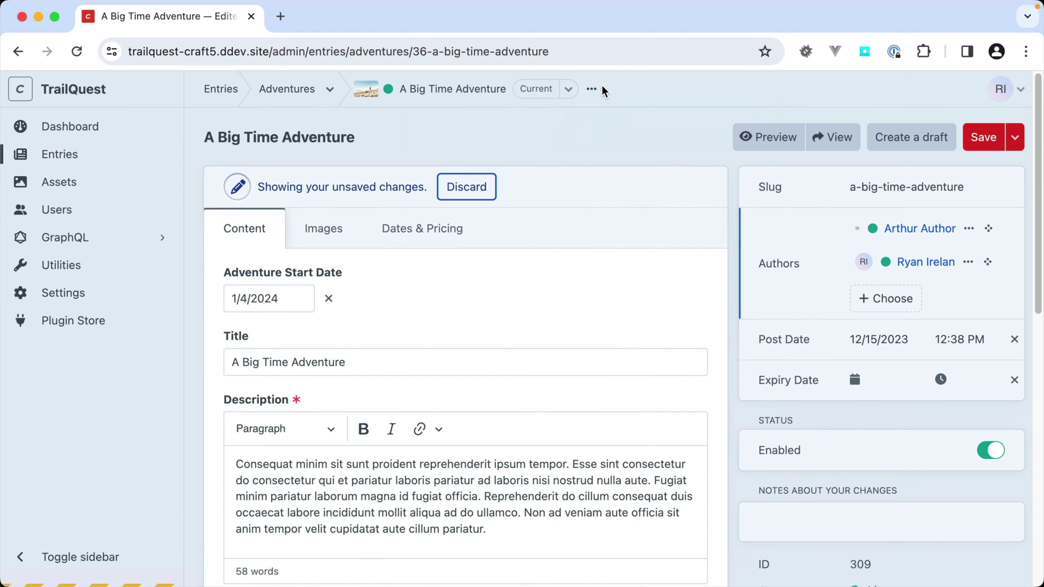
left_click(592, 89)
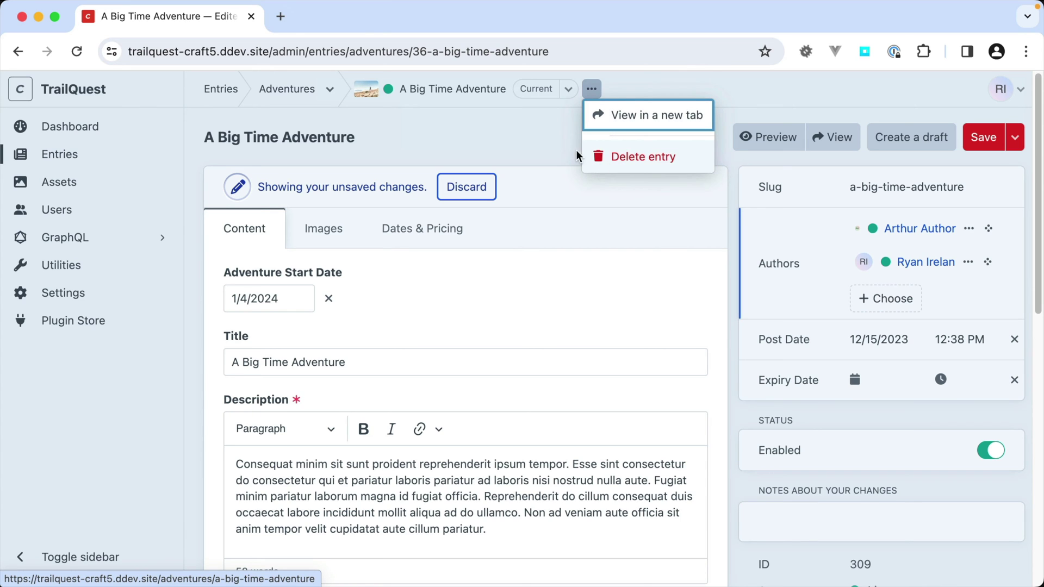
left_click(537, 162)
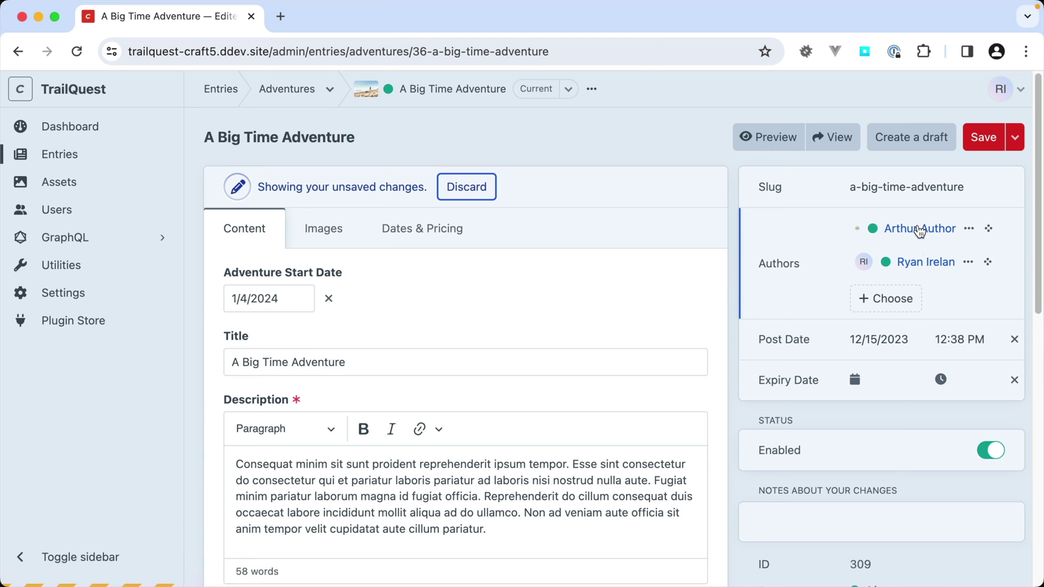
- Move the second author to the top, remove the other author, and return to Settings
left_click_drag(987, 253, 981, 217)
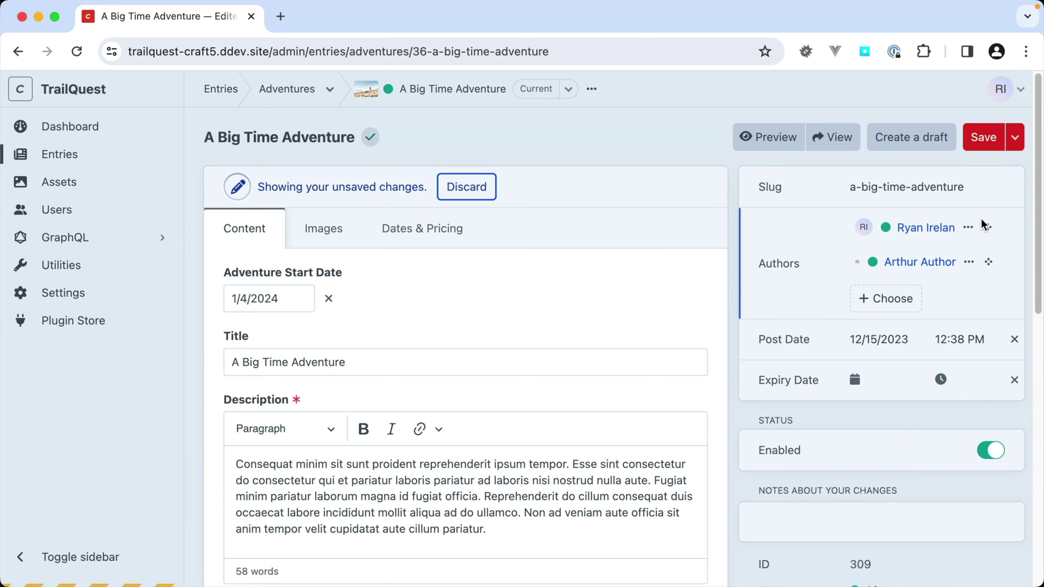
left_click(969, 262)
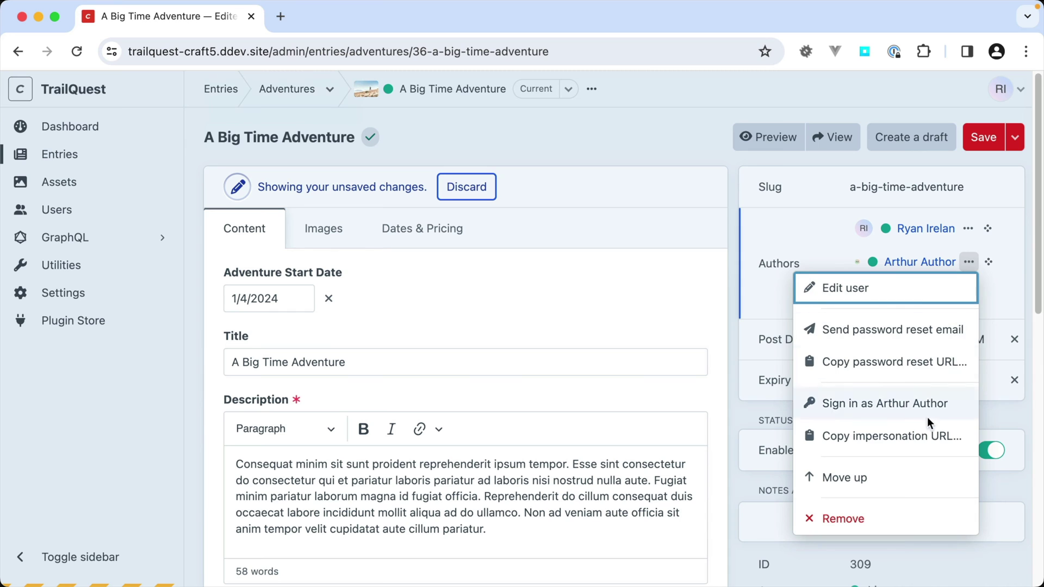
left_click(882, 513)
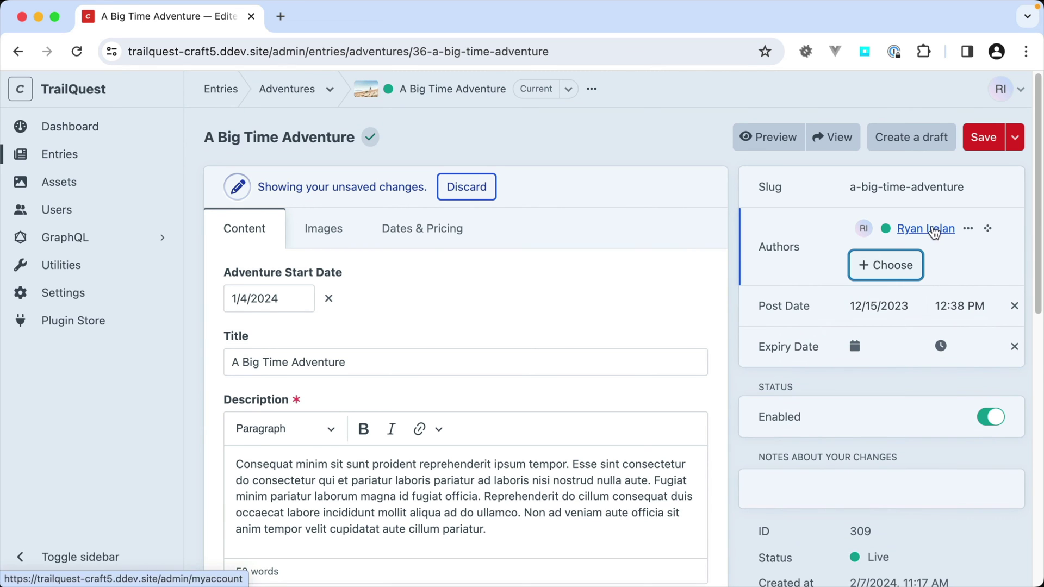
left_click(52, 293)
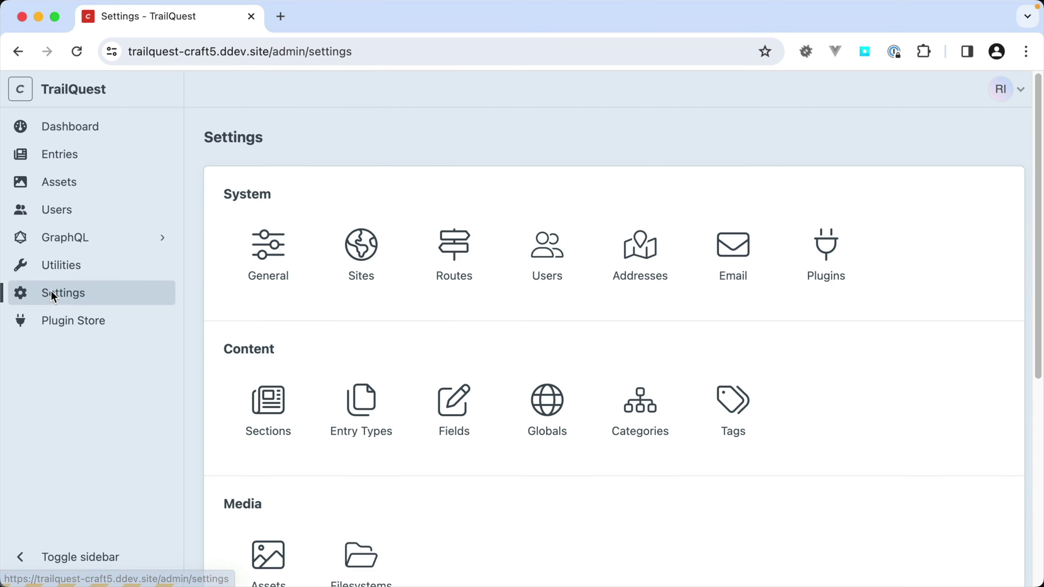
- Set the Adventures section's Max Authors to 5 and save the section
left_click(276, 402)
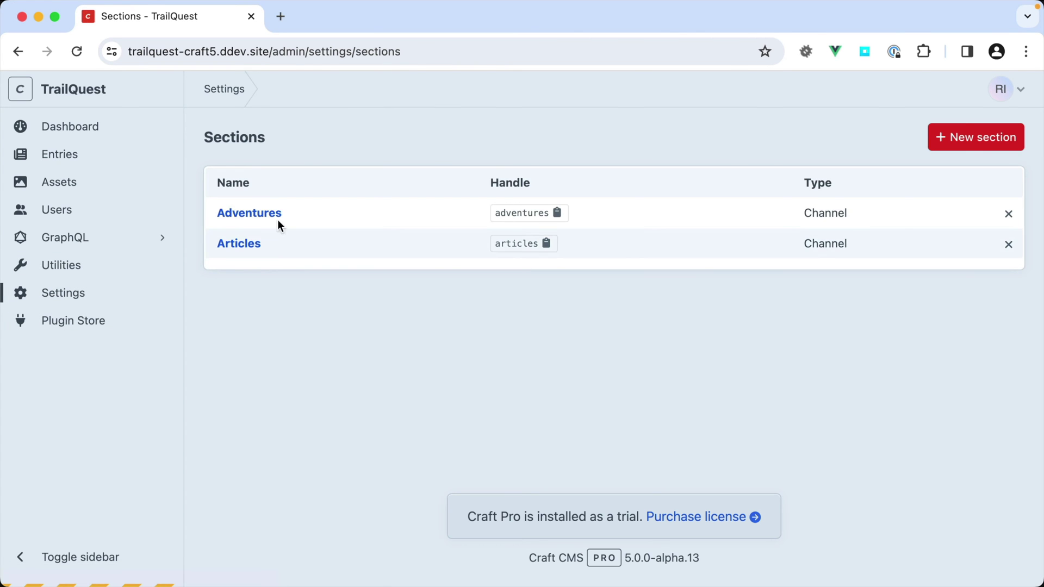
left_click(277, 217)
scroll(537, 376, "down", 10)
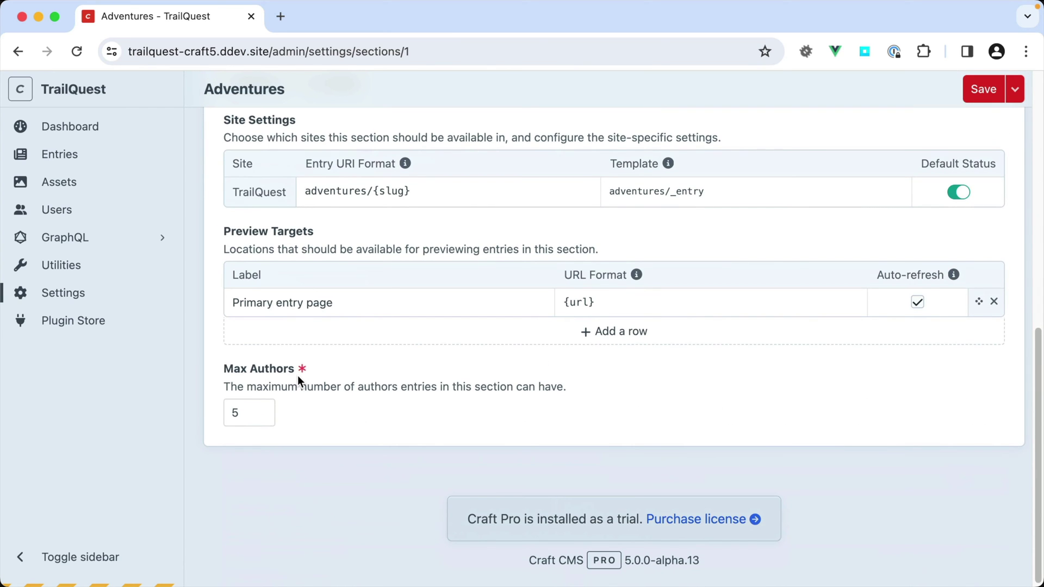
double_click(258, 413)
left_click(348, 421)
left_click(260, 408)
left_click(331, 424)
left_click(977, 92)
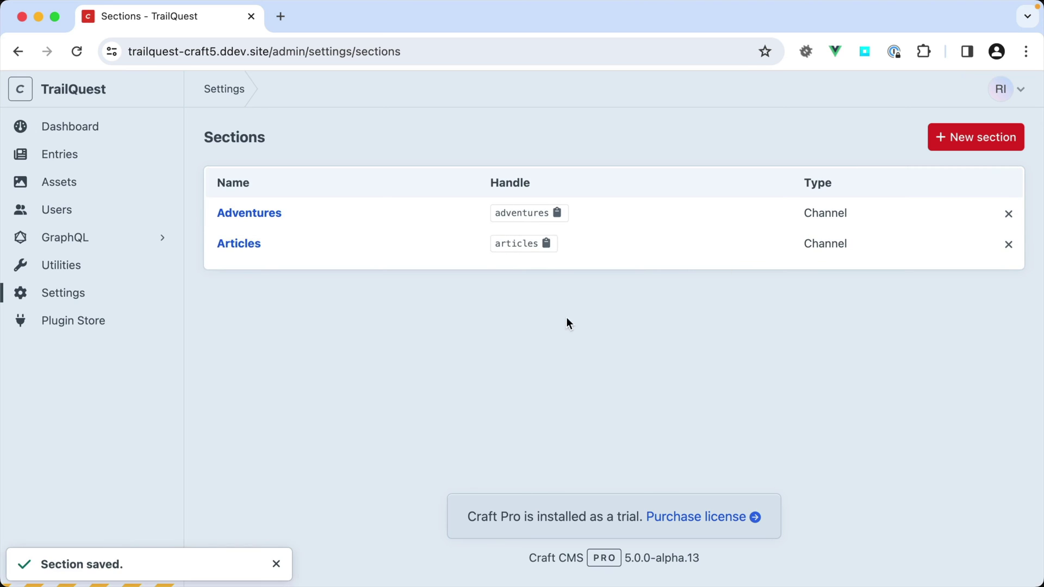
- Add the second user as an author of A Big Time Adventure without saving, then open Settings
left_click(62, 157)
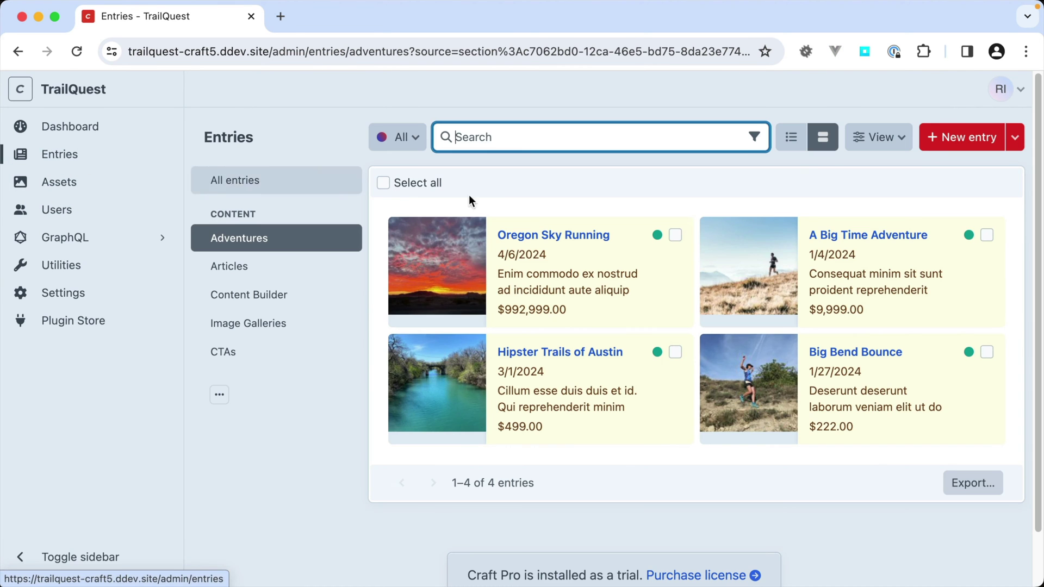
left_click(879, 235)
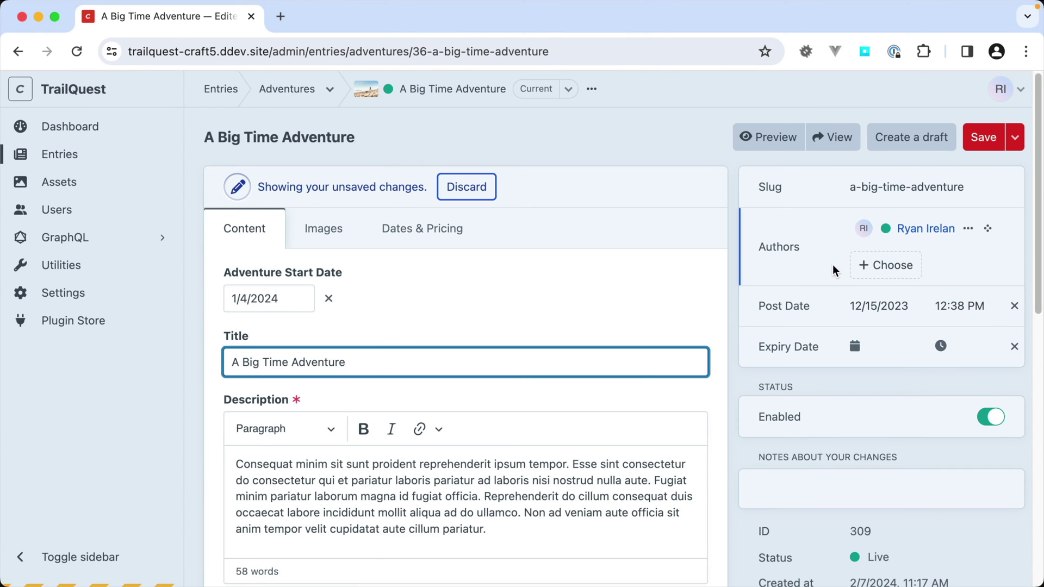
left_click(894, 266)
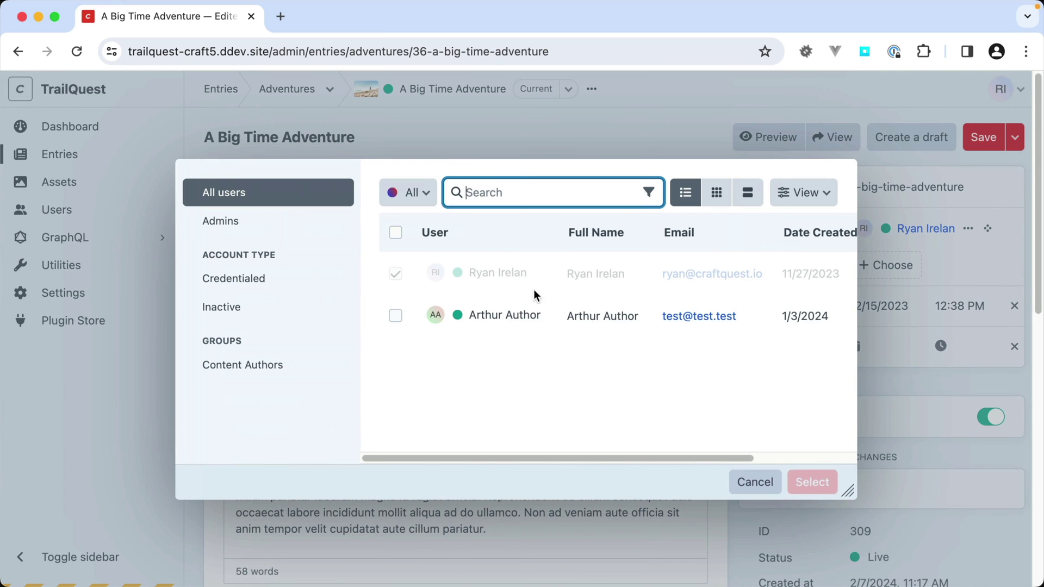
left_click(523, 308)
left_click(807, 481)
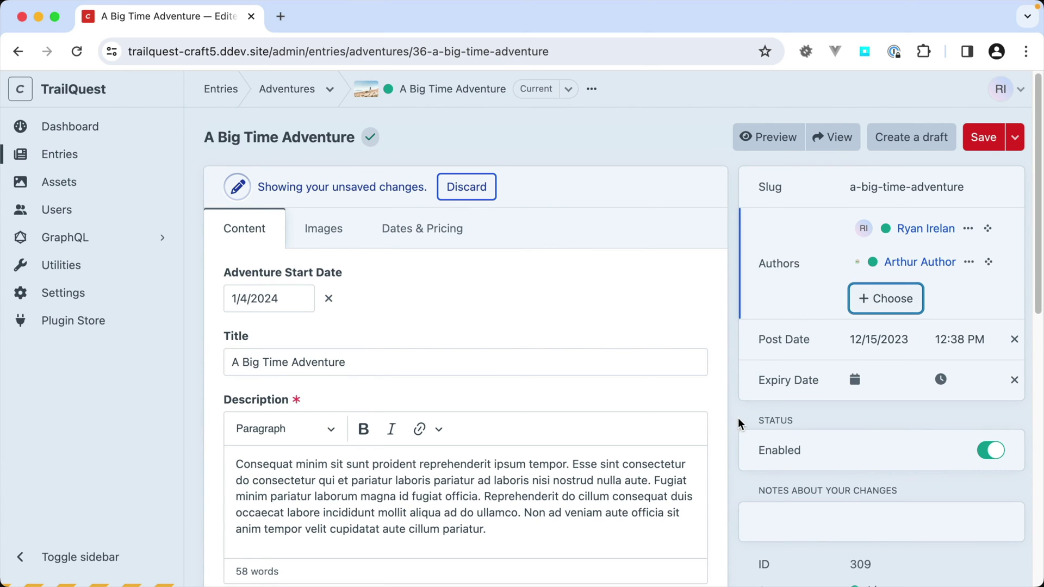
scroll(734, 408, "down", 8)
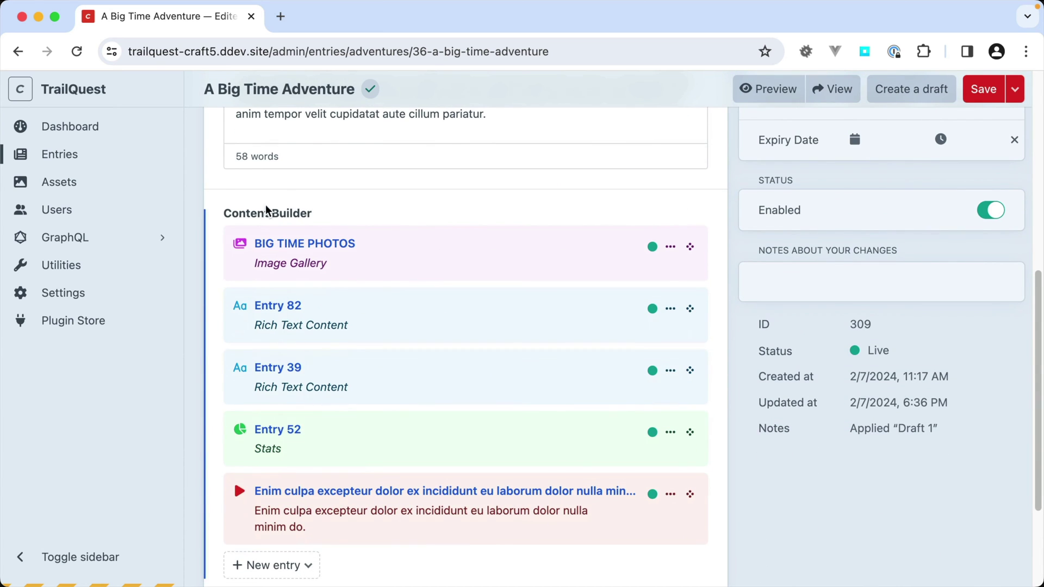
scroll(256, 226, "down", 2)
scroll(253, 227, "up", 1)
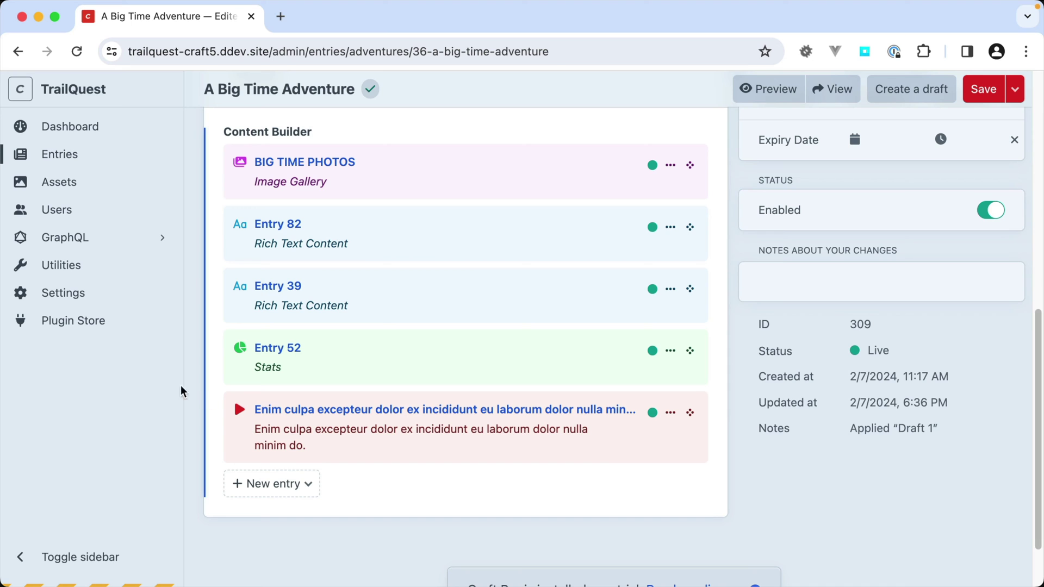
left_click(80, 300)
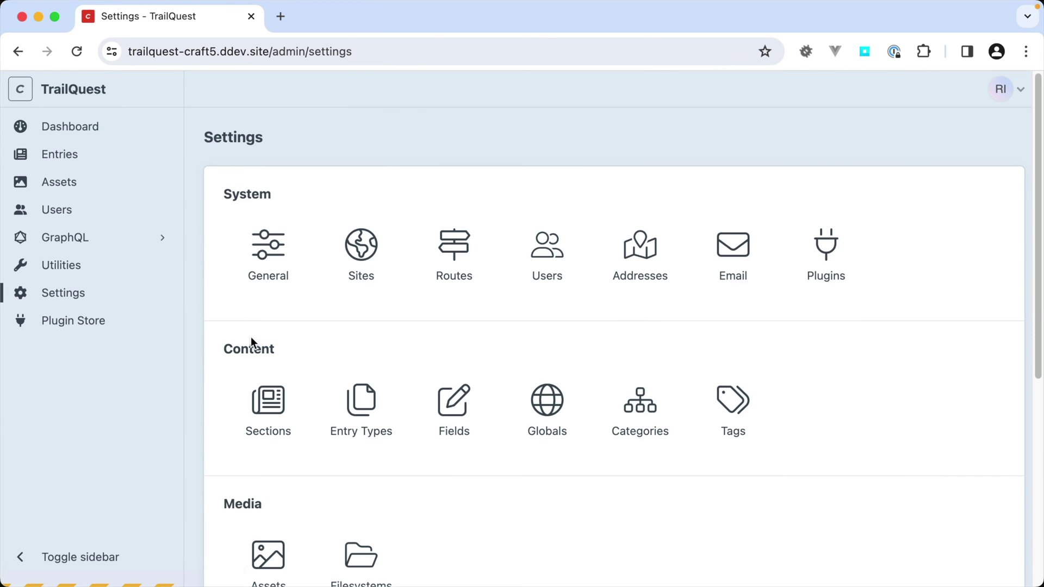
- Open the Content Builder field's settings from the Fields list
left_click(463, 405)
scroll(465, 397, "down", 1)
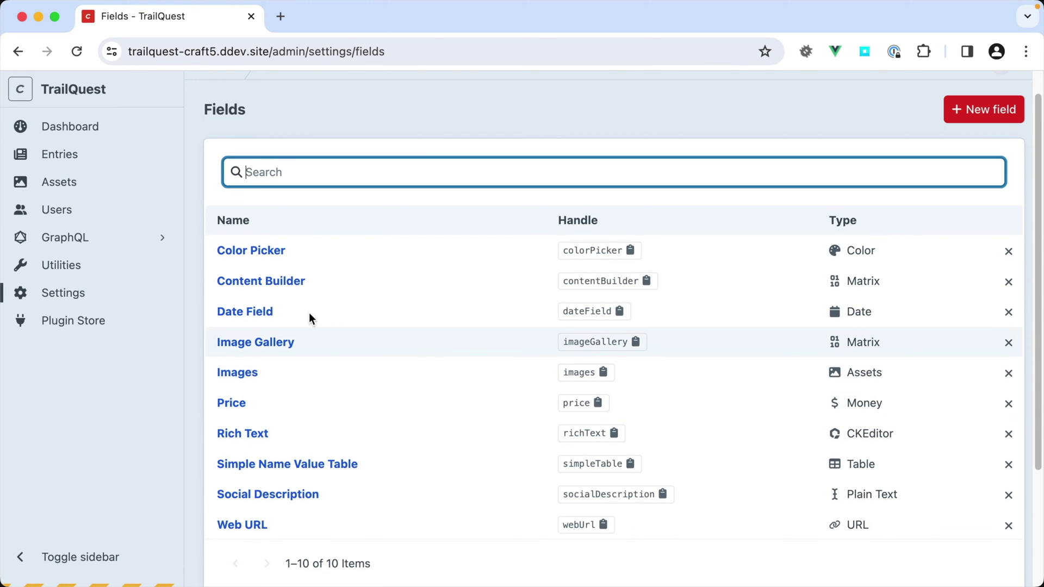
left_click(272, 292)
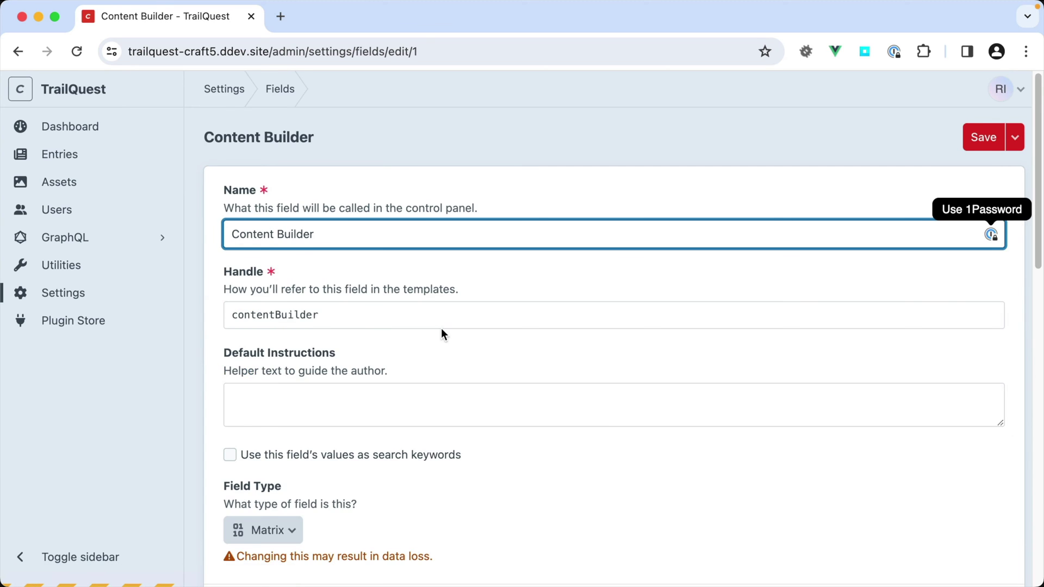
scroll(435, 329, "down", 4)
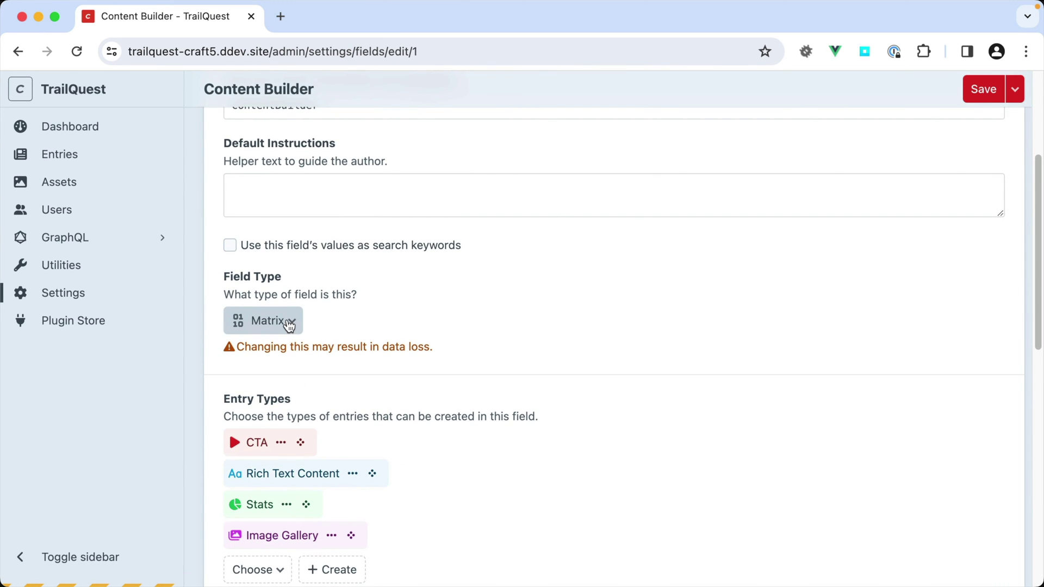
scroll(288, 326, "down", 4)
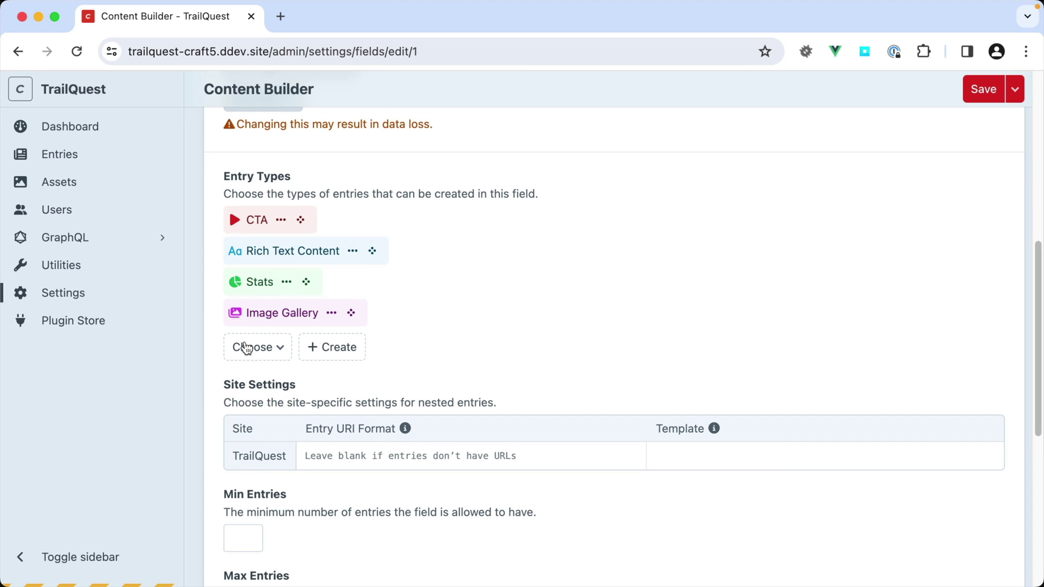
- Review the CTA entry type in its editor, close it, and return to Adventures entries
left_click(279, 220)
left_click(283, 250)
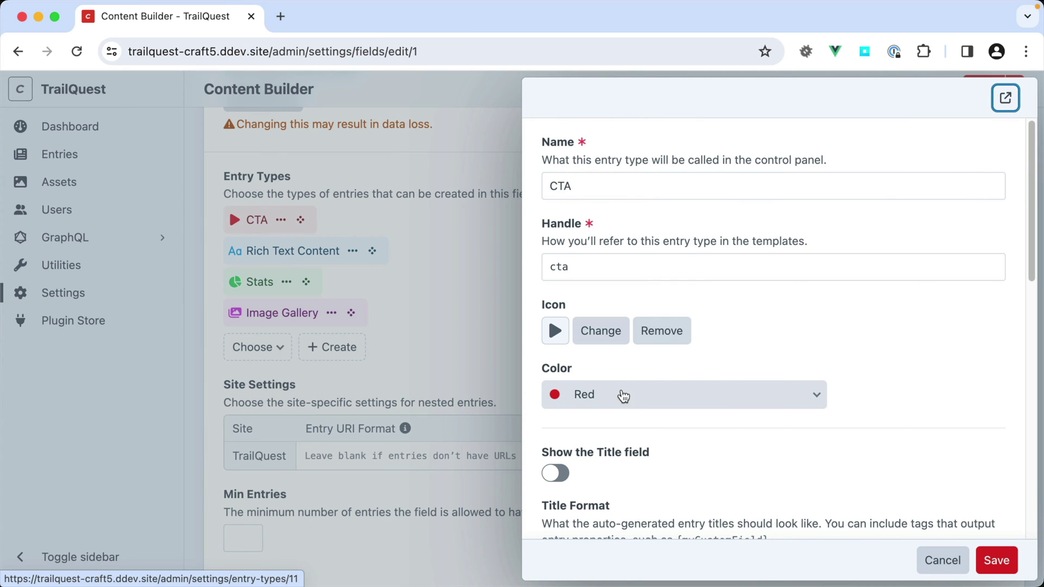
scroll(731, 466, "down", 4)
scroll(731, 466, "up", 2)
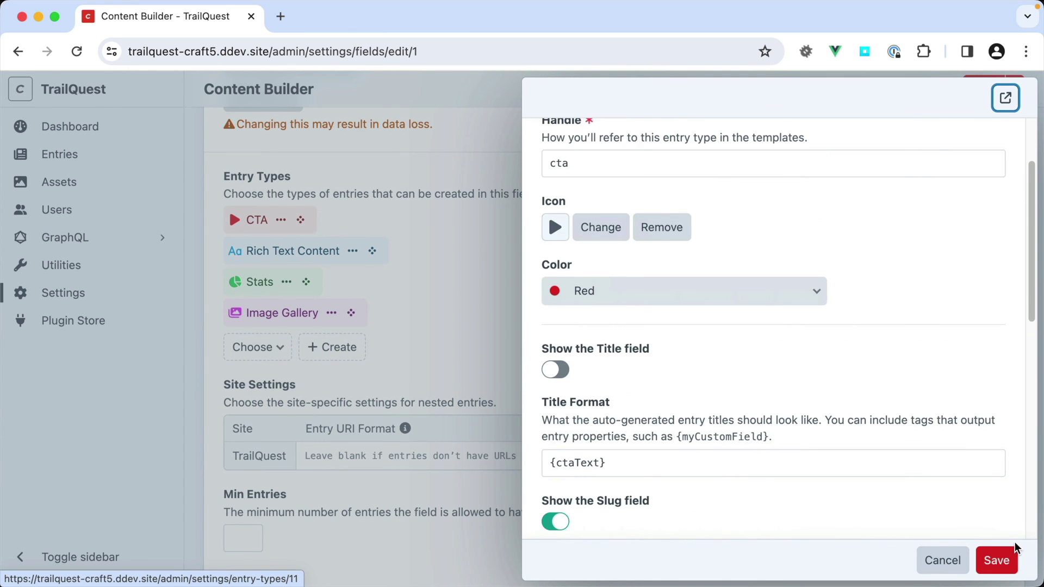
left_click(962, 553)
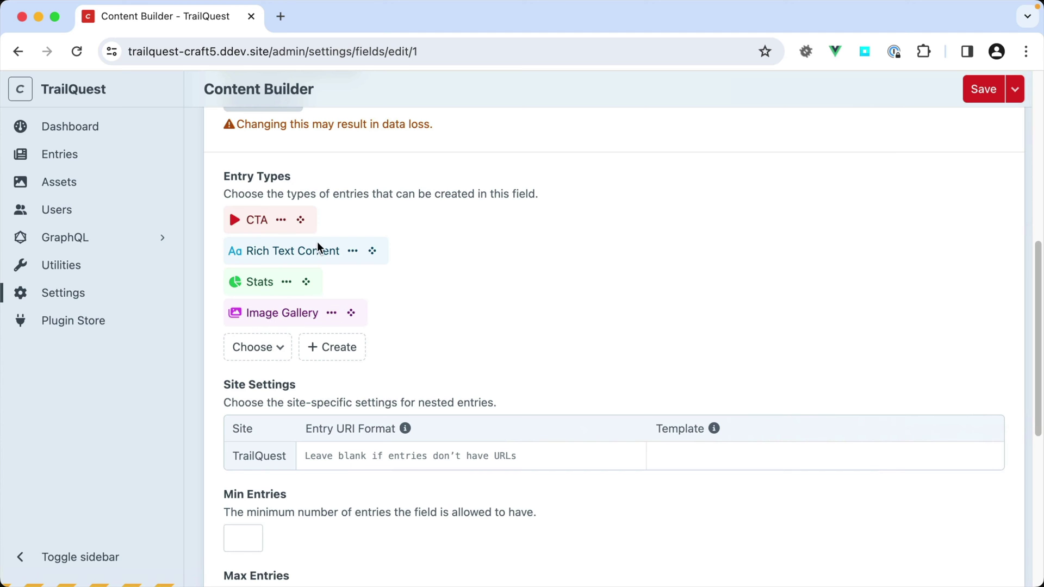
left_click(90, 155)
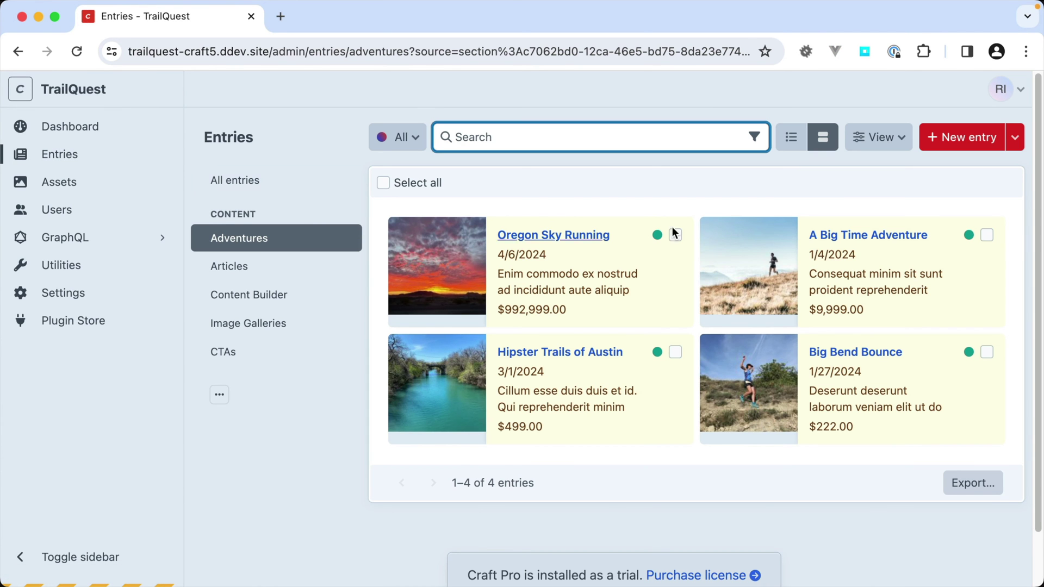
- Open A Big Time Adventure and inspect its BIG TIME PHOTOS nested entry
left_click(869, 236)
scroll(631, 382, "down", 6)
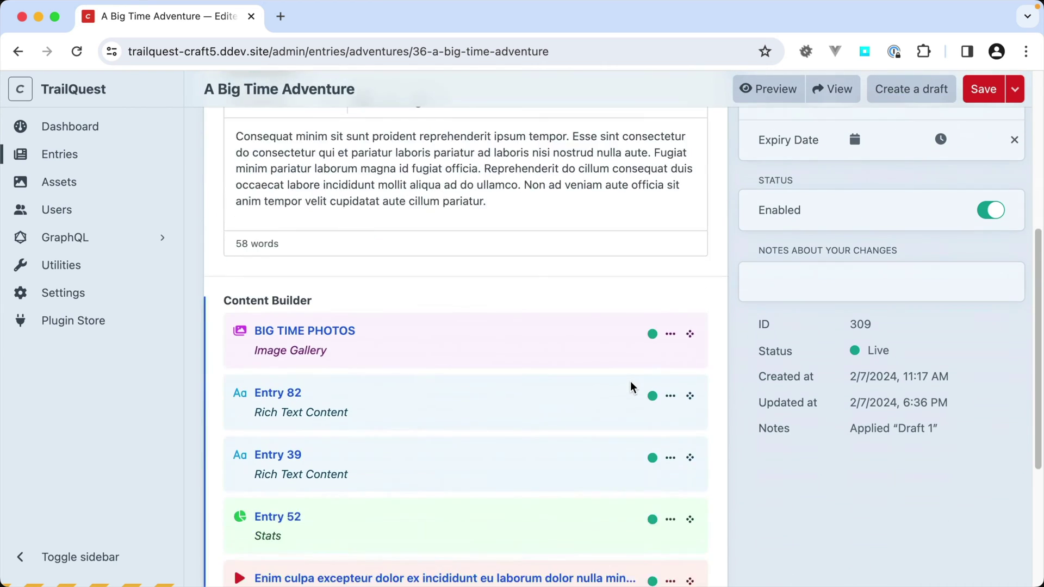
scroll(631, 387, "down", 3)
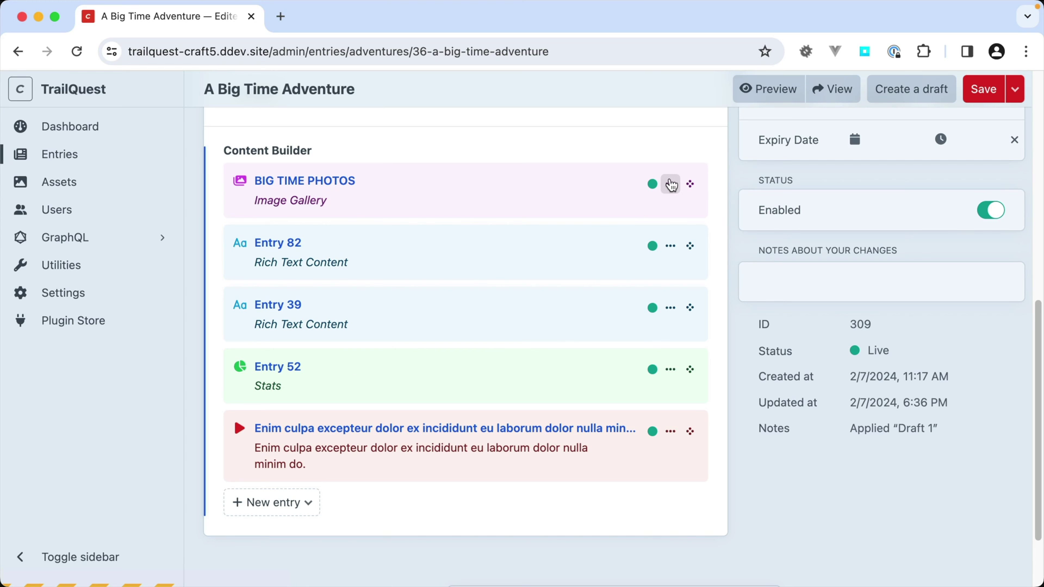
left_click(671, 185)
left_click(687, 210)
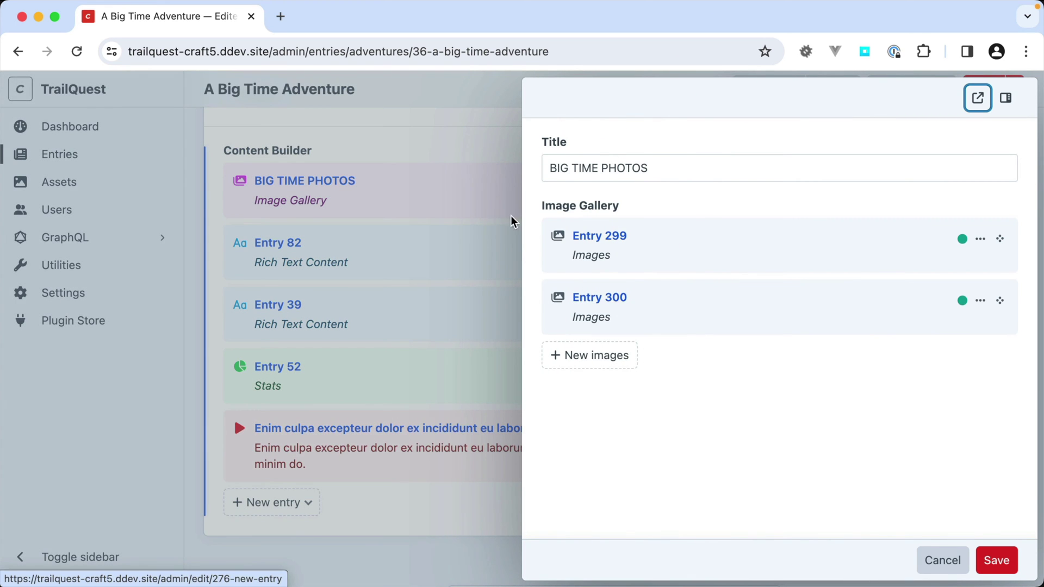
left_click(480, 168)
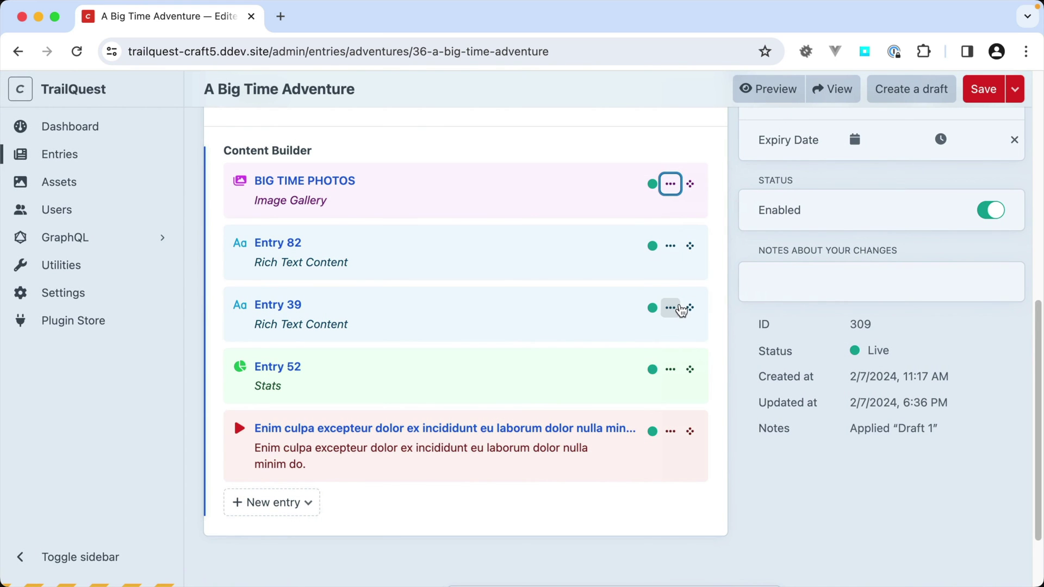
- Open and close the Entry 39 rich-text nested entry
left_click(670, 308)
left_click(685, 334)
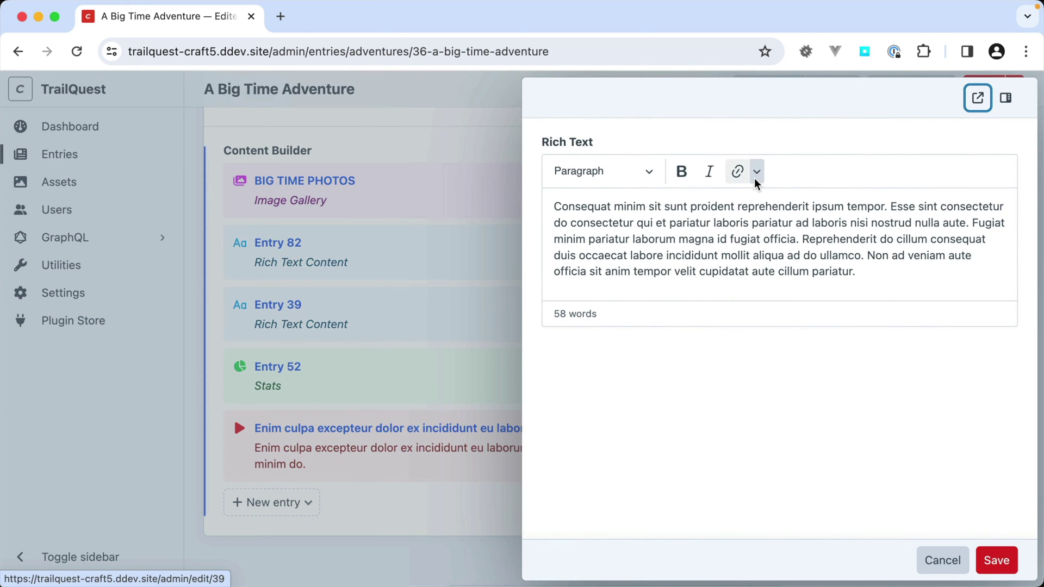
left_click(426, 166)
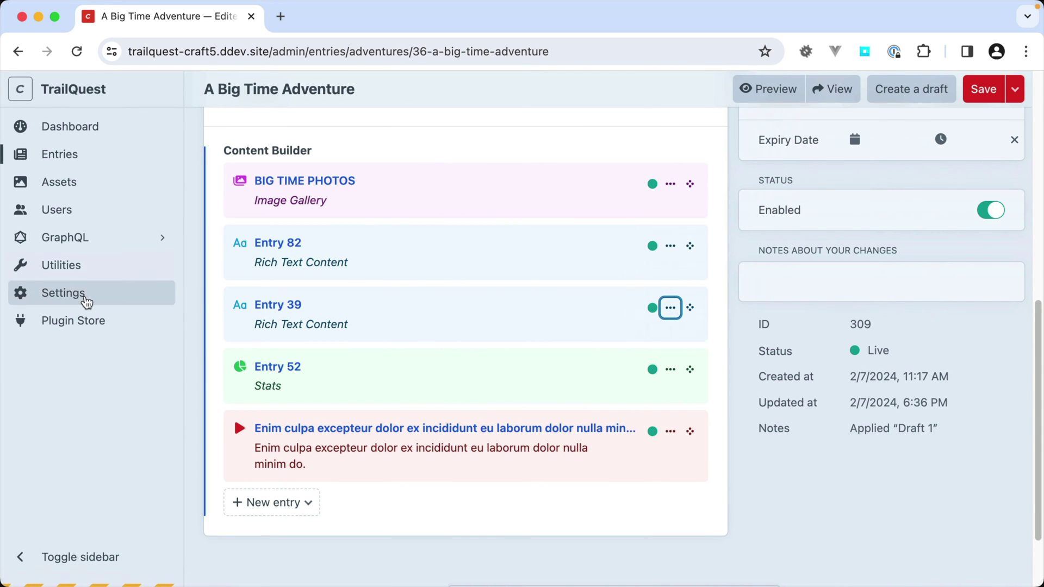
- Set the Content Builder field's View Mode to 'As inline-editable blocks' and save it
left_click(79, 301)
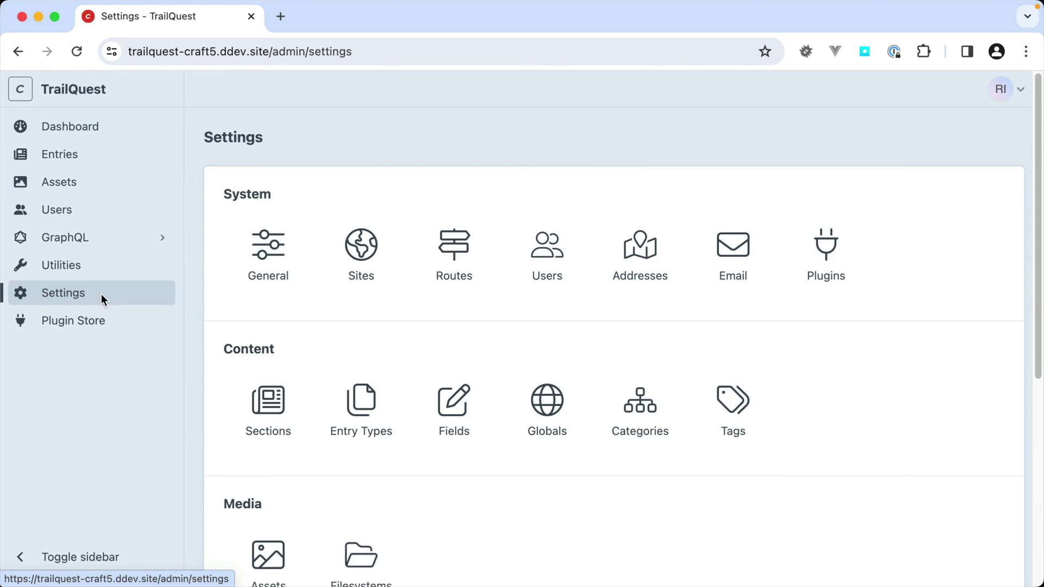
left_click(452, 409)
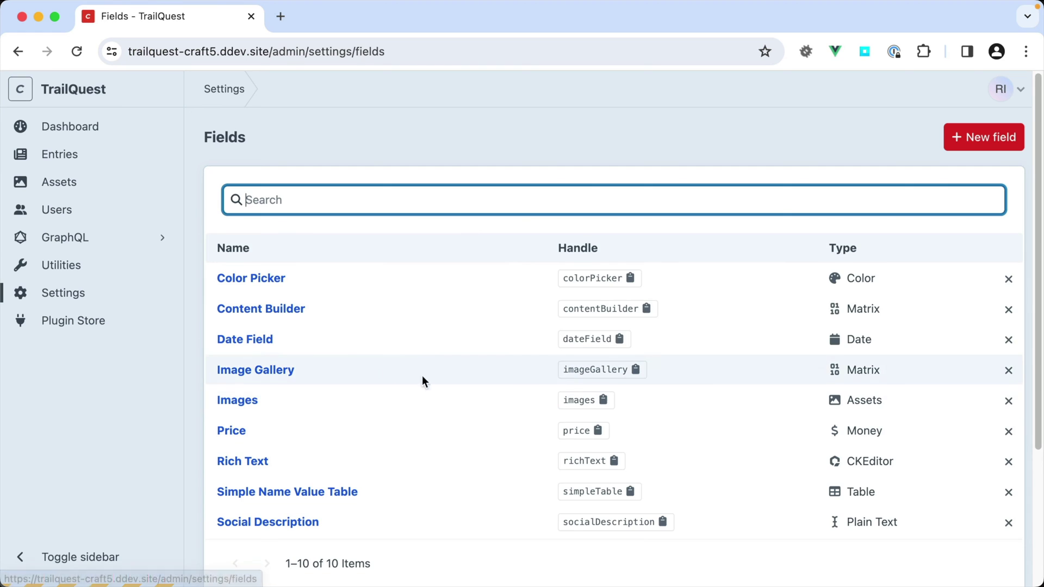
left_click(297, 312)
scroll(433, 395, "down", 15)
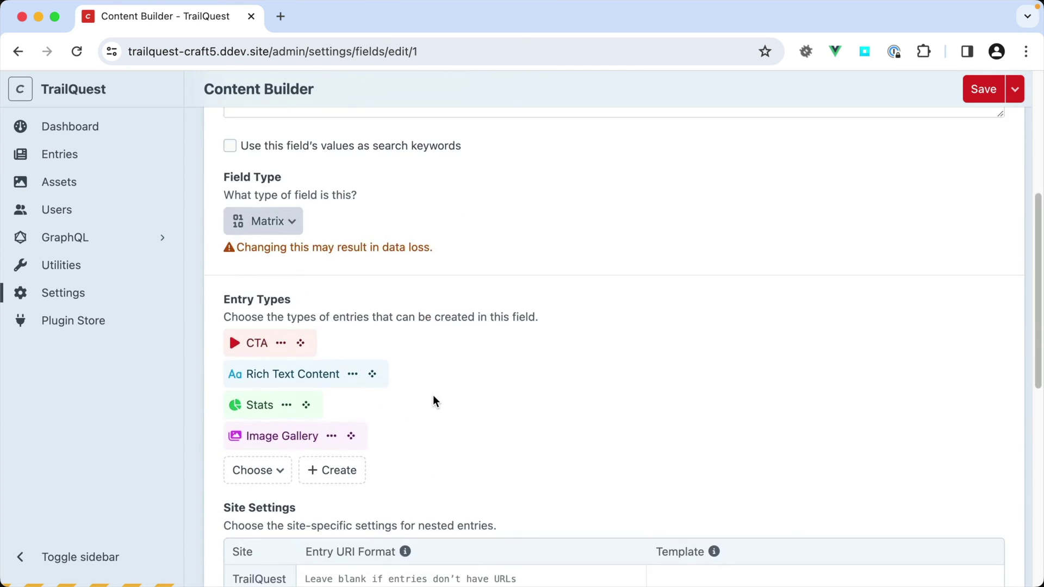
left_click(272, 354)
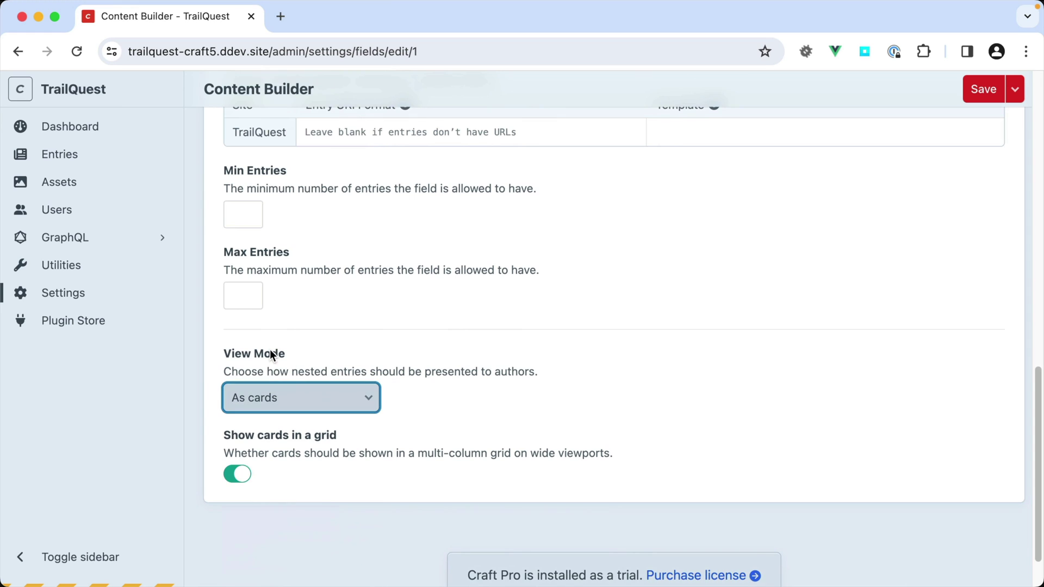
left_click(279, 373)
left_click(292, 386)
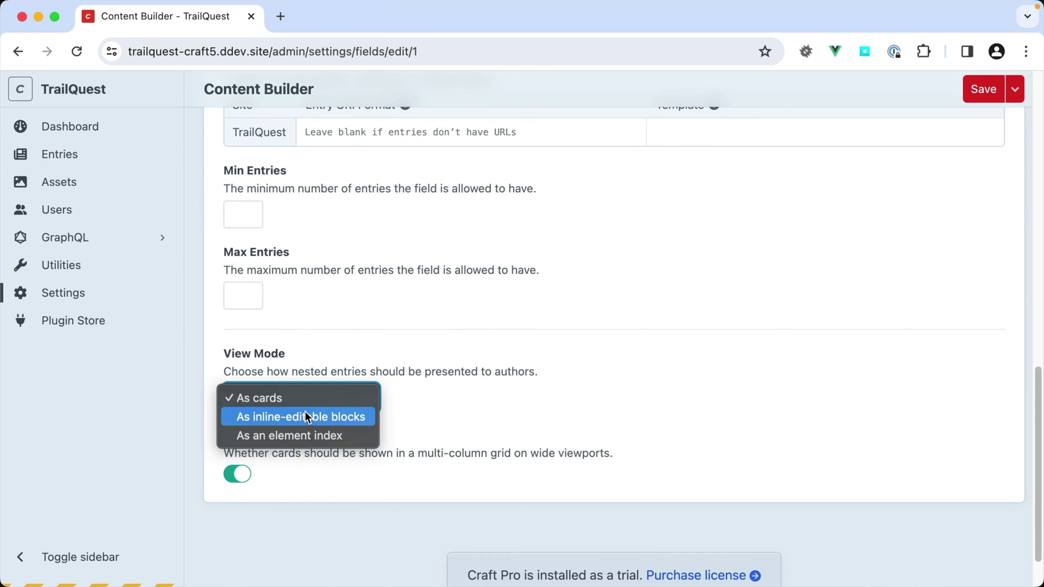
left_click(305, 413)
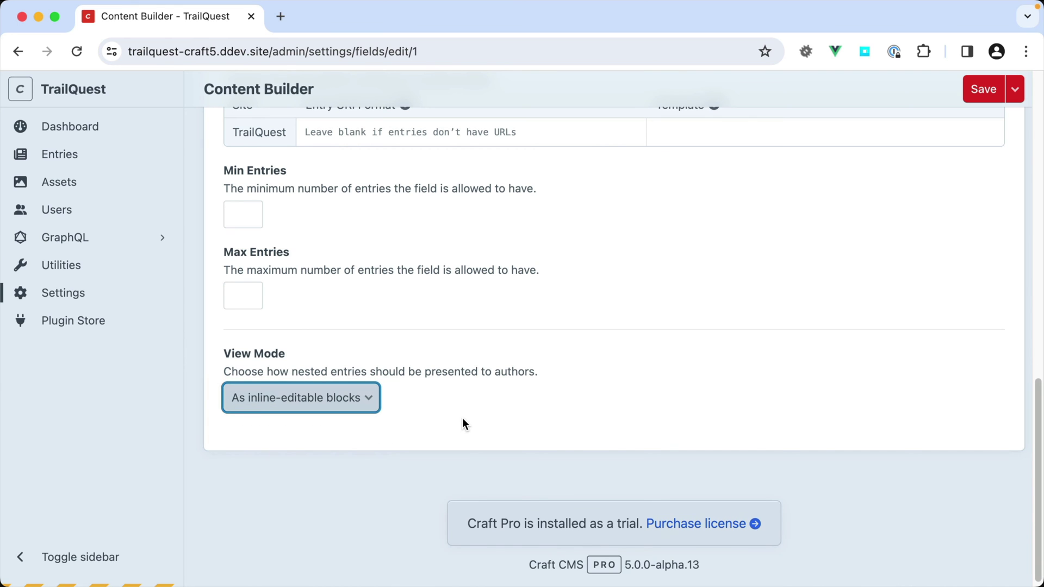
left_click(997, 88)
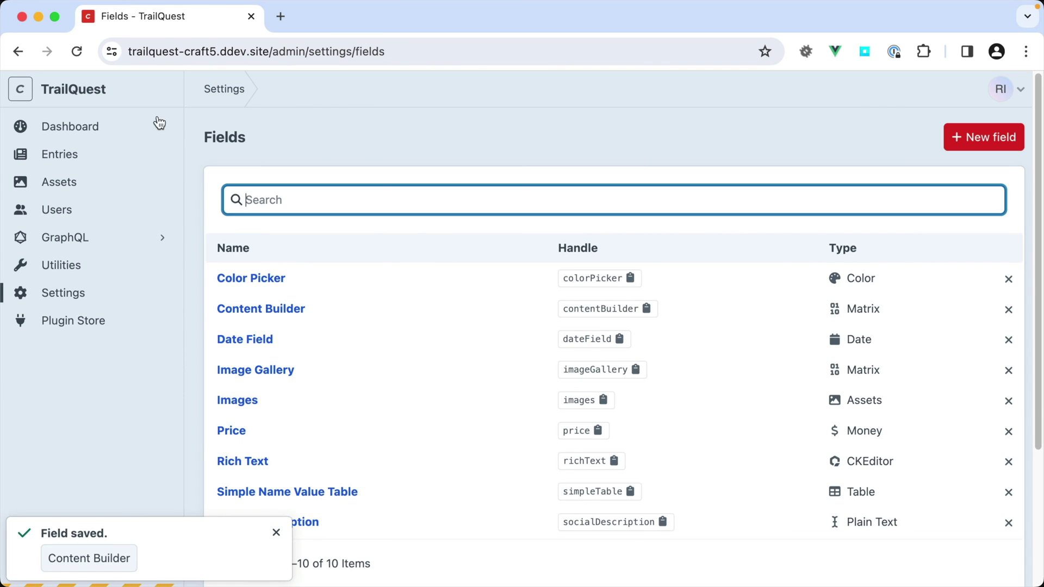
left_click(91, 156)
- Go from the A Big Time Adventure entry back to the Content Builder field settings
left_click(818, 272)
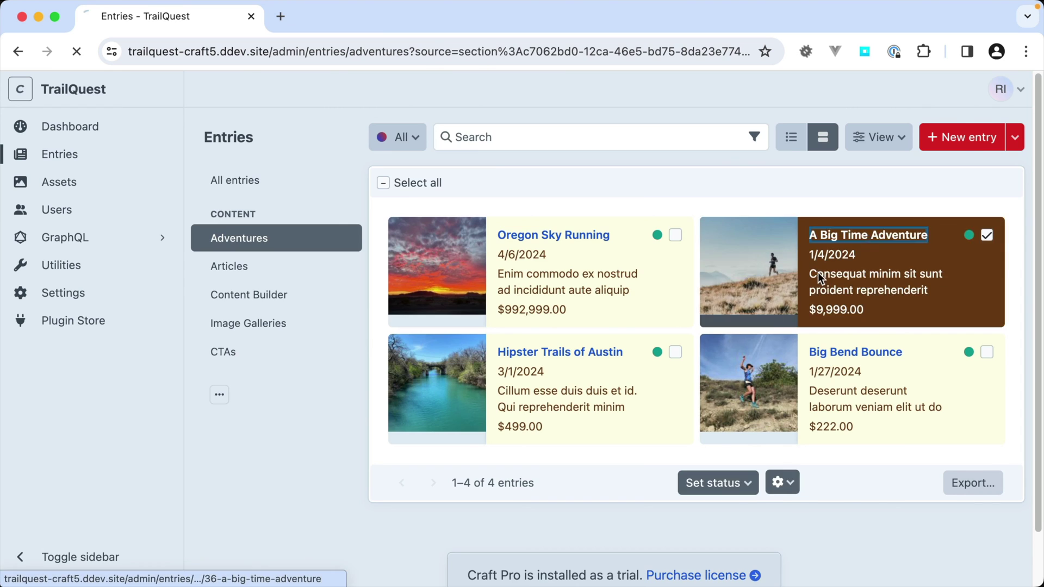
scroll(615, 413, "down", 10)
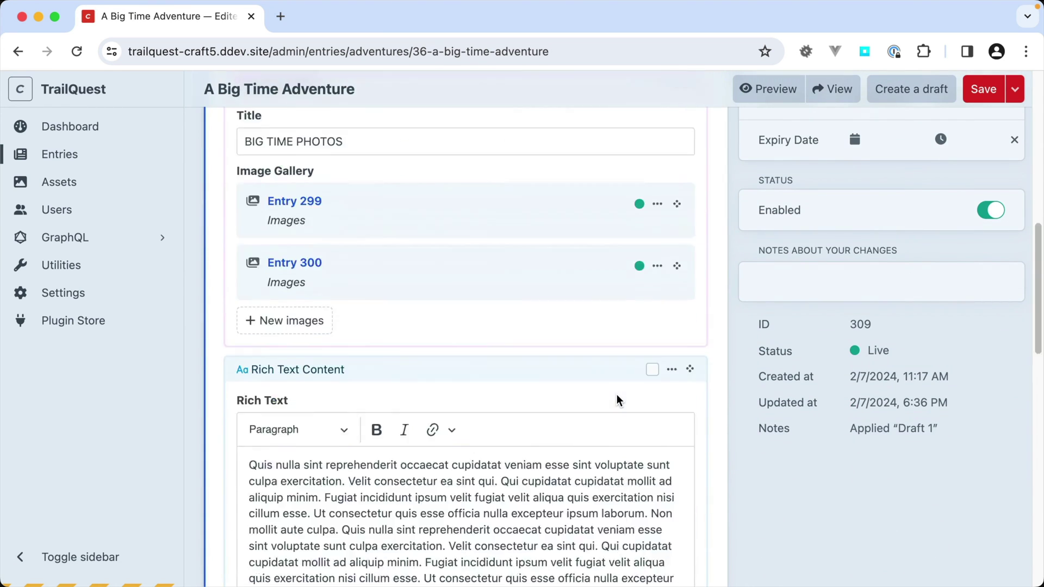
scroll(616, 396, "up", 6)
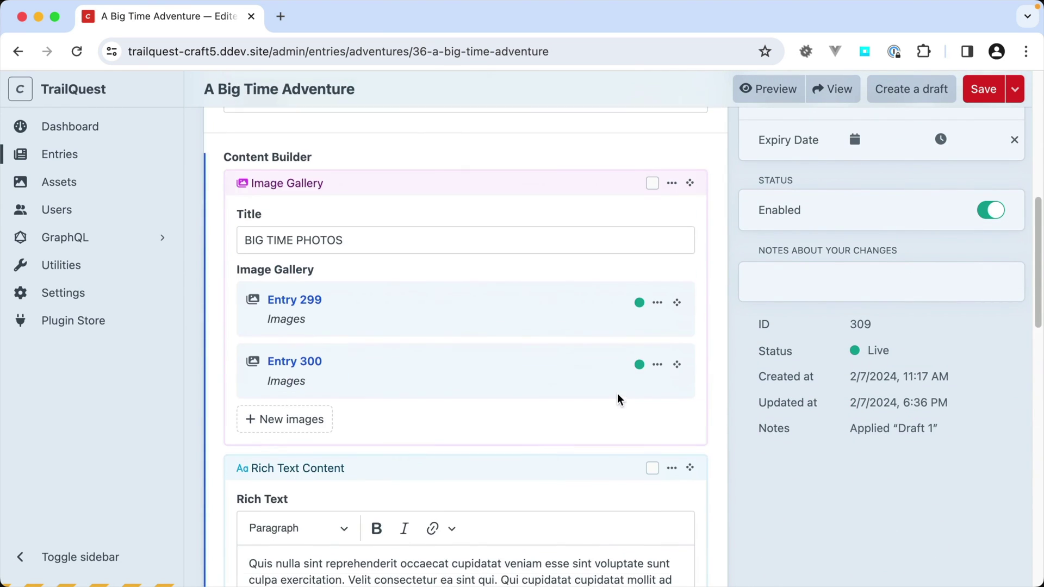
left_click(15, 53)
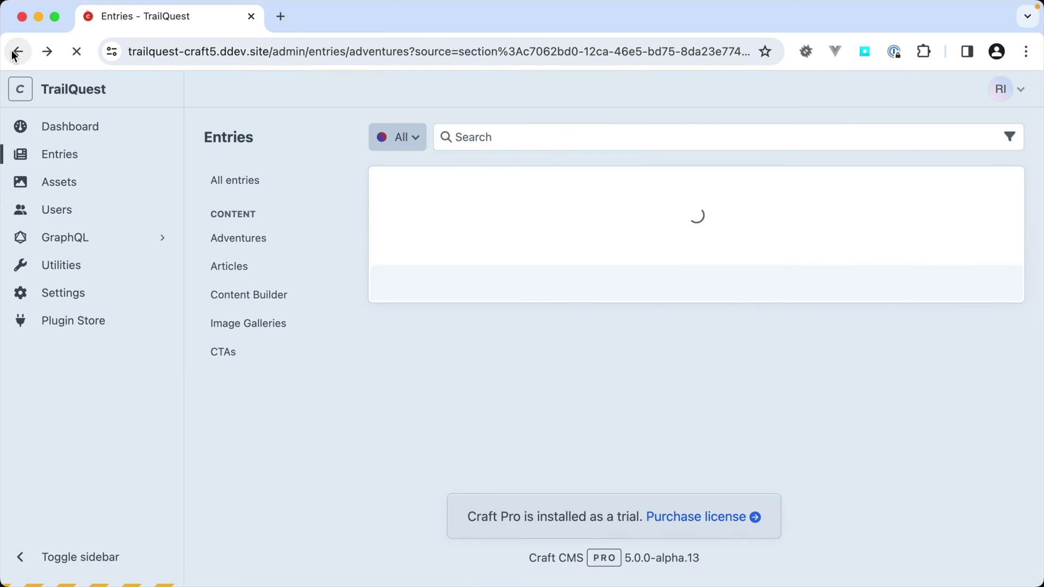
left_click(15, 53)
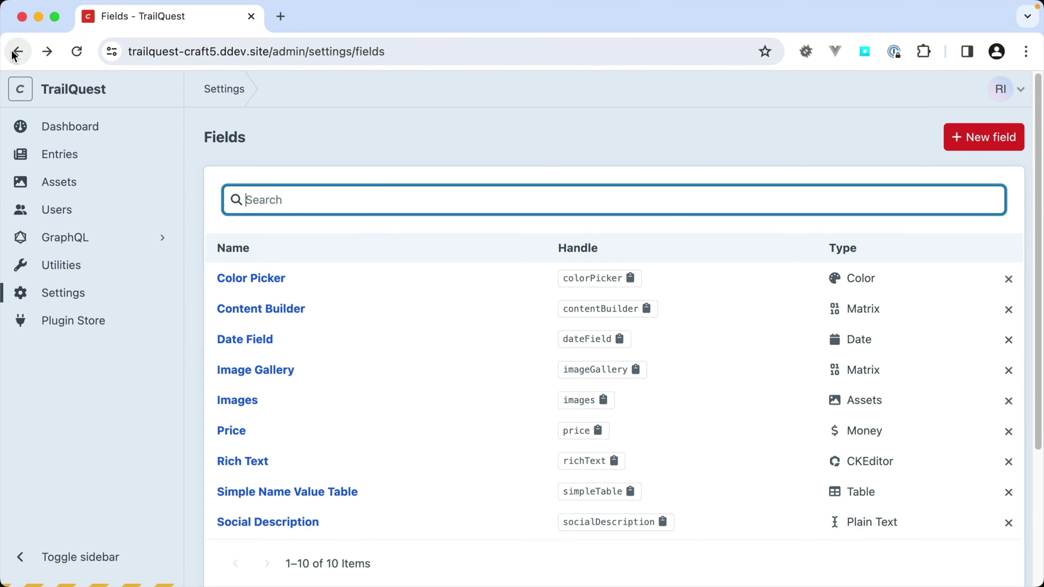
left_click(252, 308)
- Set the View Mode to 'As an element index' and enable Include Table View
scroll(520, 403, "down", 7)
scroll(521, 407, "down", 6)
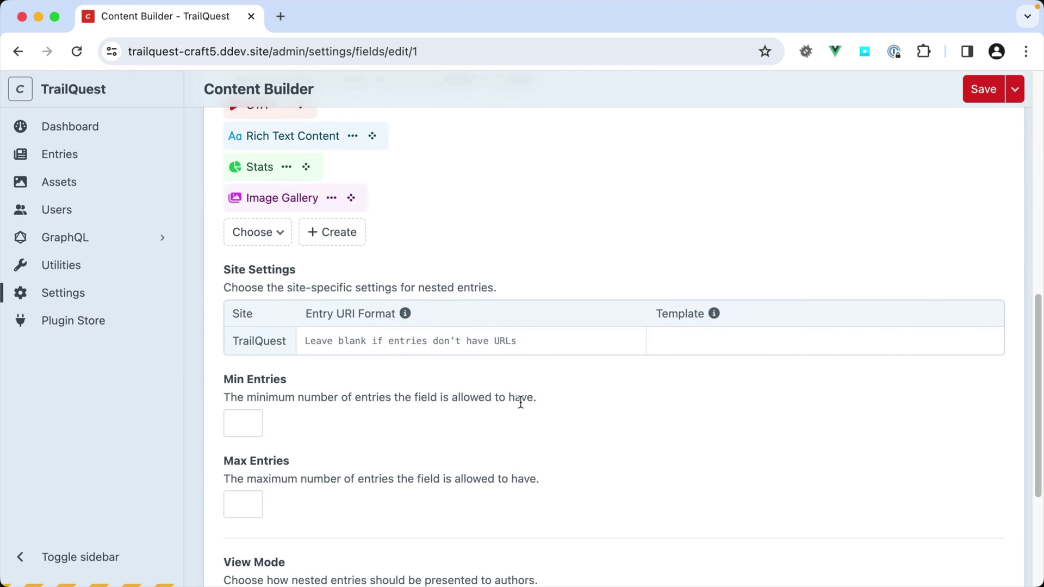
left_click(321, 398)
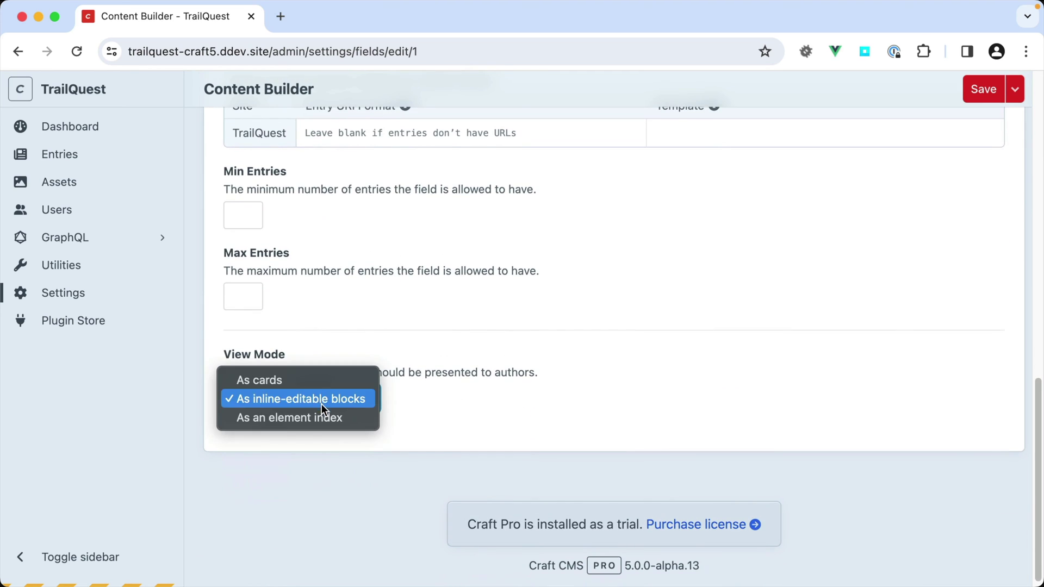
left_click(320, 418)
scroll(322, 440, "down", 3)
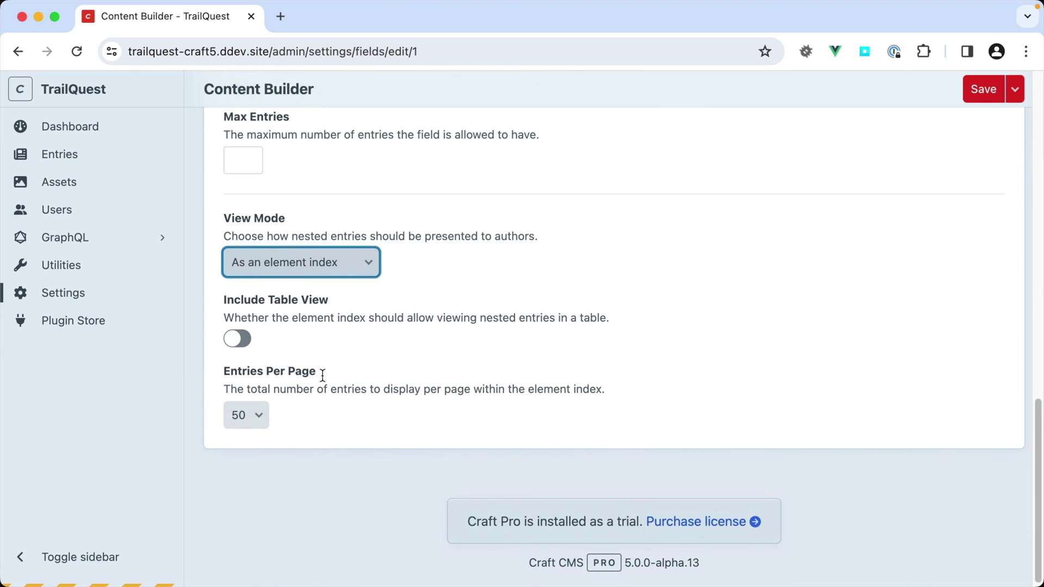
left_click(242, 341)
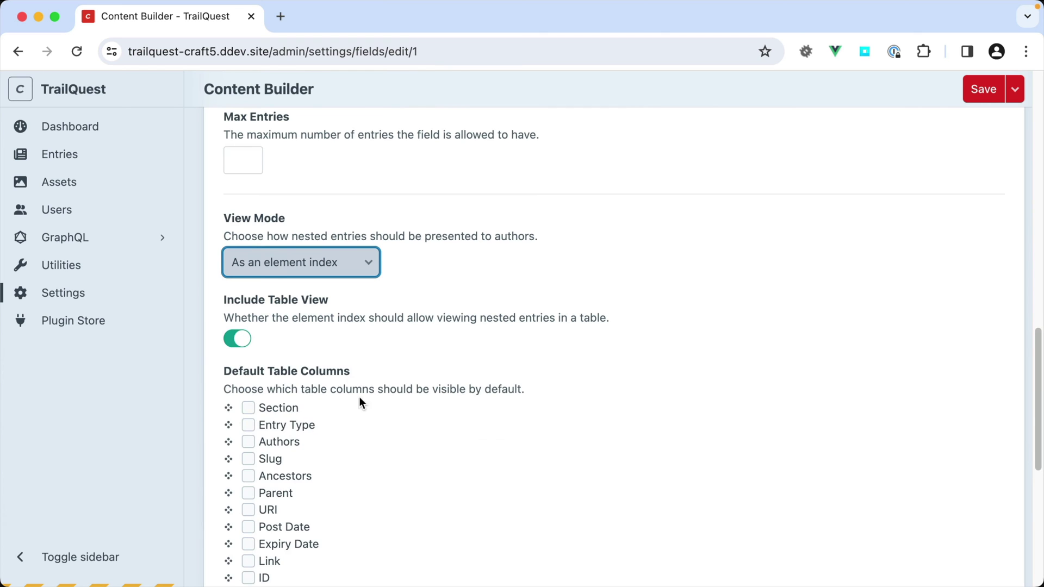
- Make Section and Entry Type default columns and save the Content Builder field
scroll(381, 413, "down", 4)
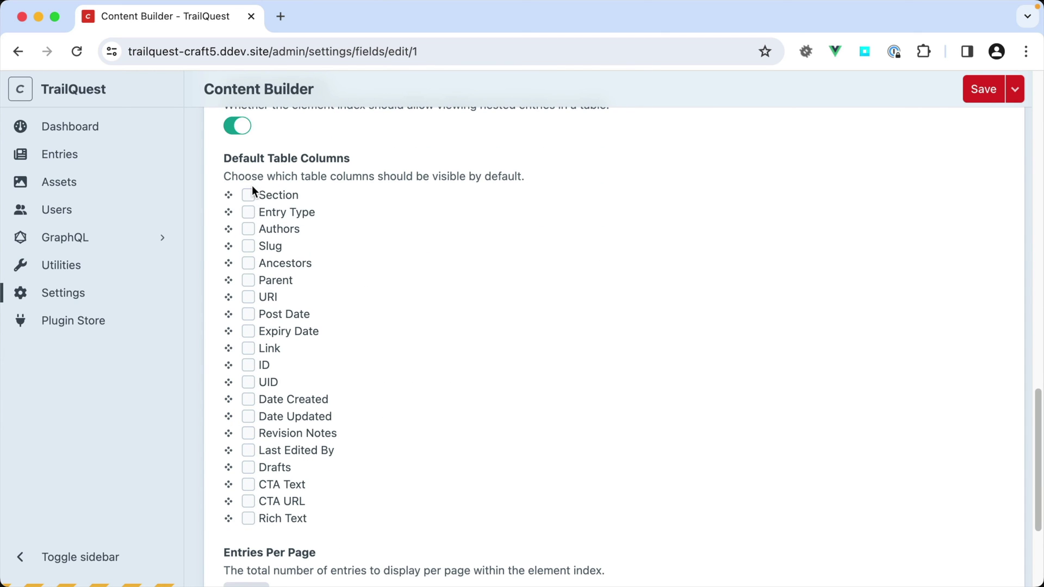
left_click(248, 195)
left_click(249, 211)
left_click(1009, 89)
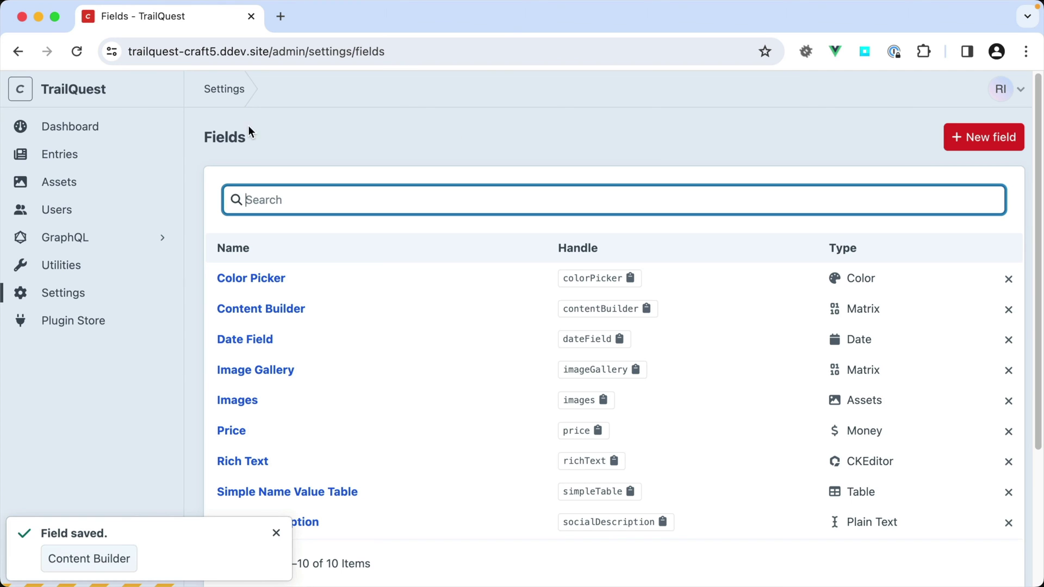
- Open A Big Time Adventure and switch its Content Builder entries to table view
left_click(60, 154)
left_click(853, 233)
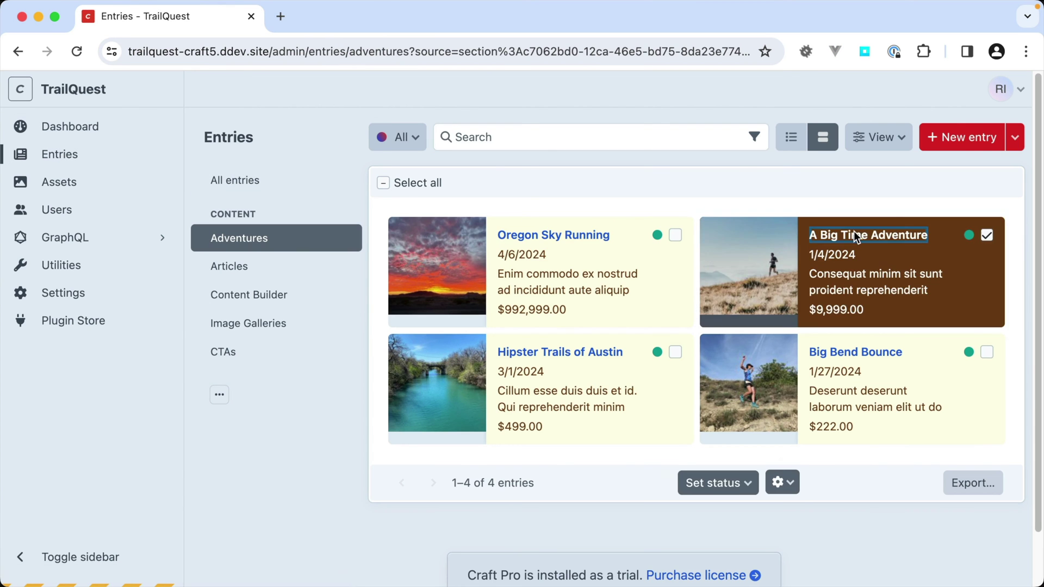
scroll(660, 365, "down", 5)
scroll(655, 375, "down", 5)
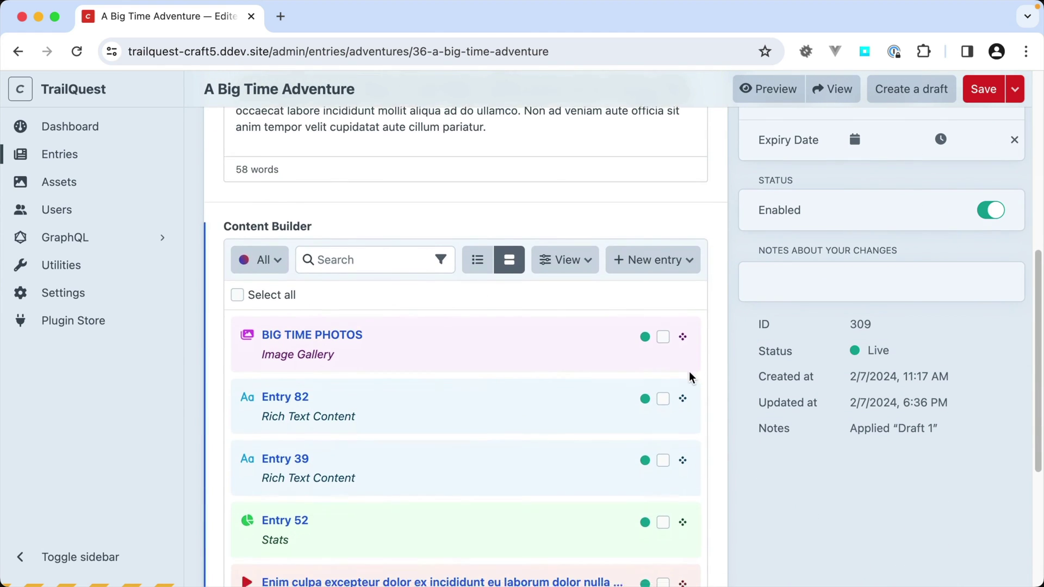
scroll(689, 364, "up", 1)
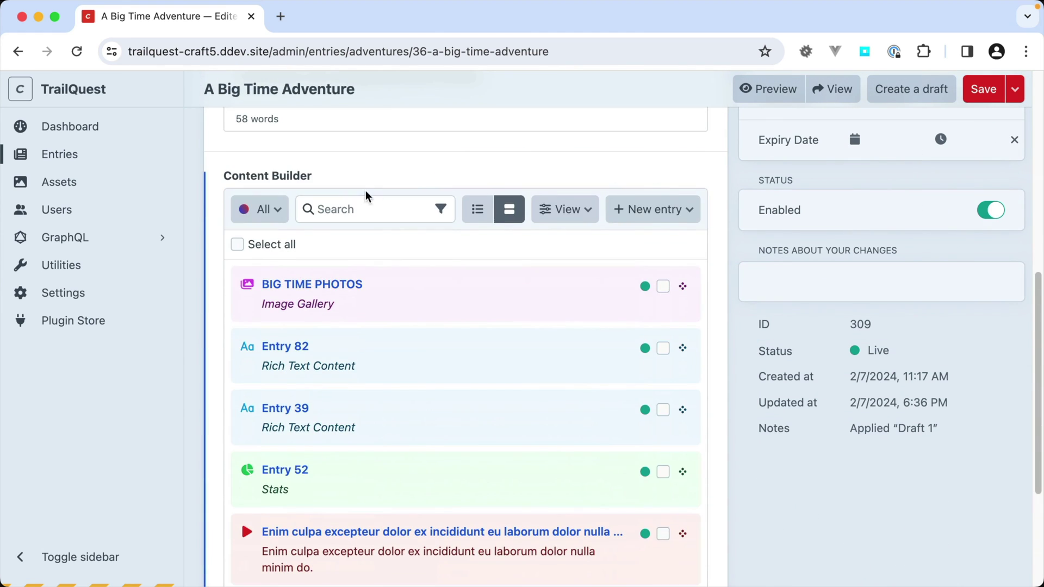
left_click(478, 209)
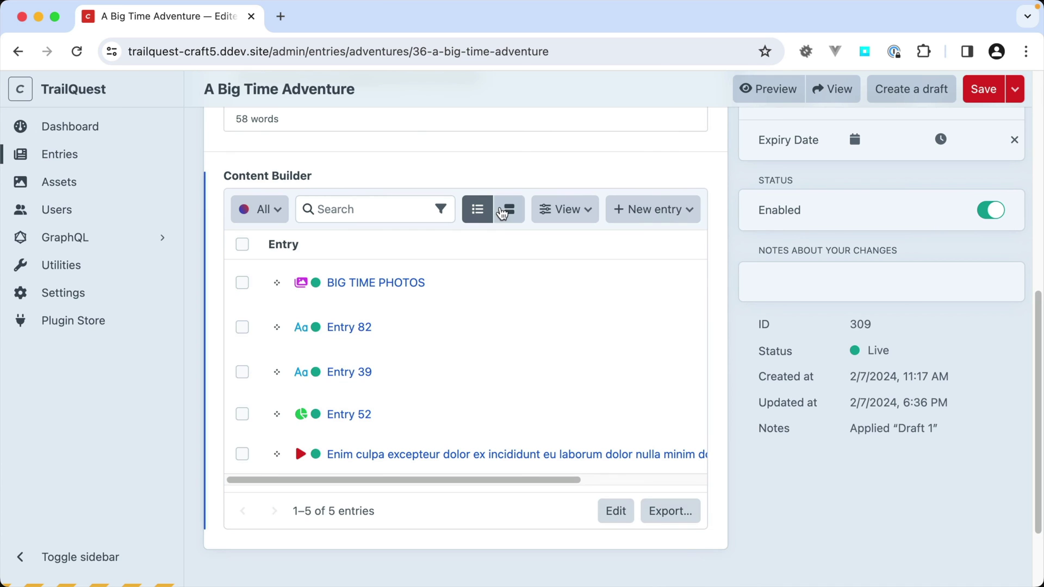
- Go to Utilities to view the System Report
scroll(438, 376, "up", 2)
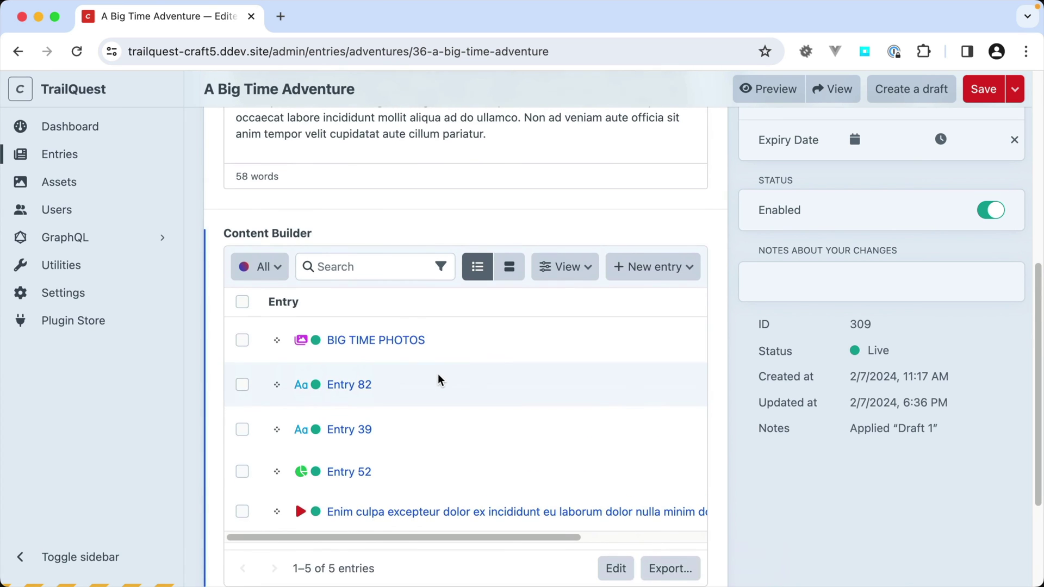
scroll(440, 380, "up", 1)
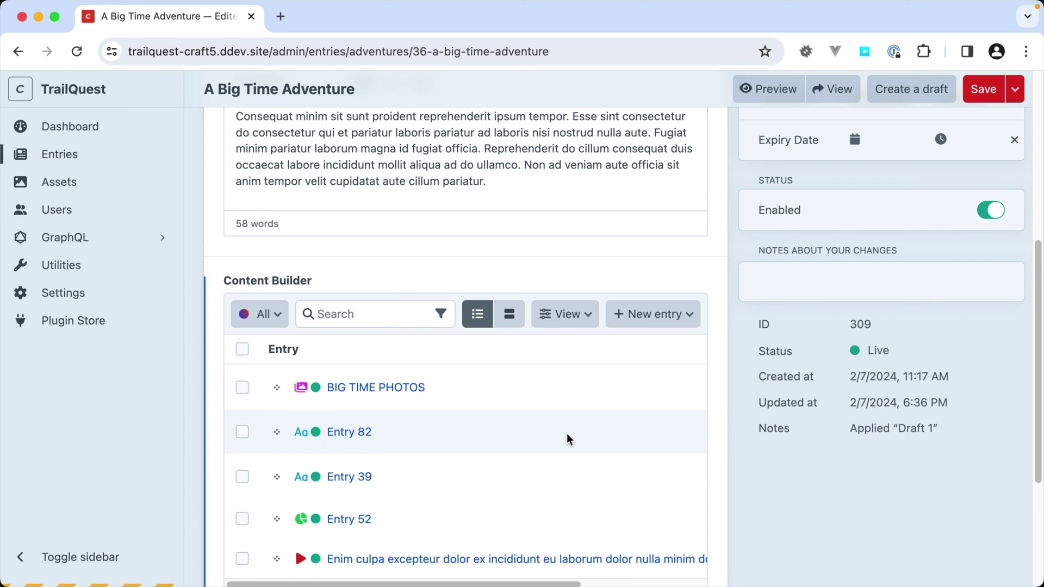
left_click(72, 265)
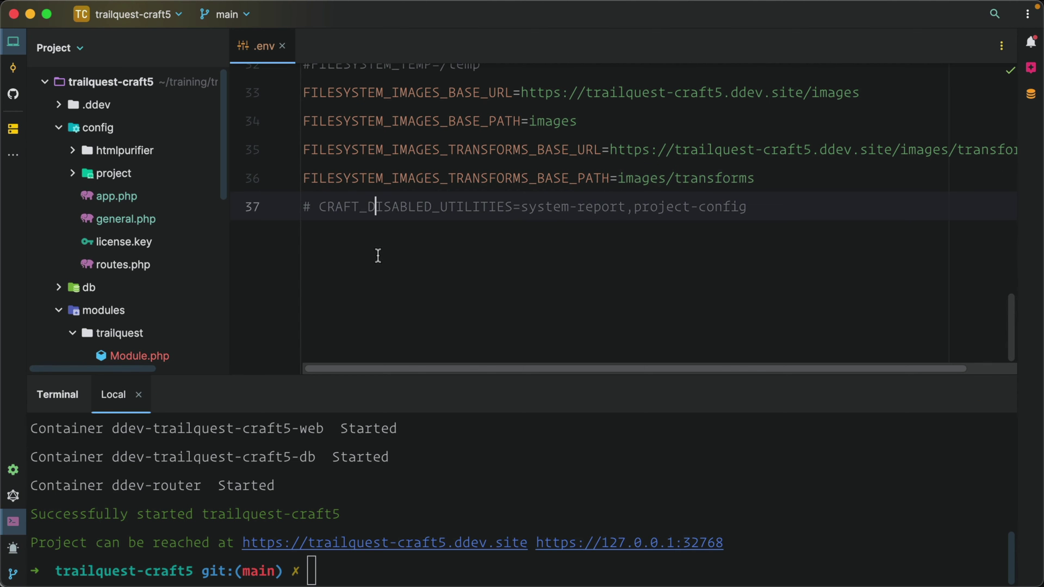
- Uncomment the CRAFT_DISABLED_UTILITIES line (line 37) in .env
scroll(407, 238, "up", 1)
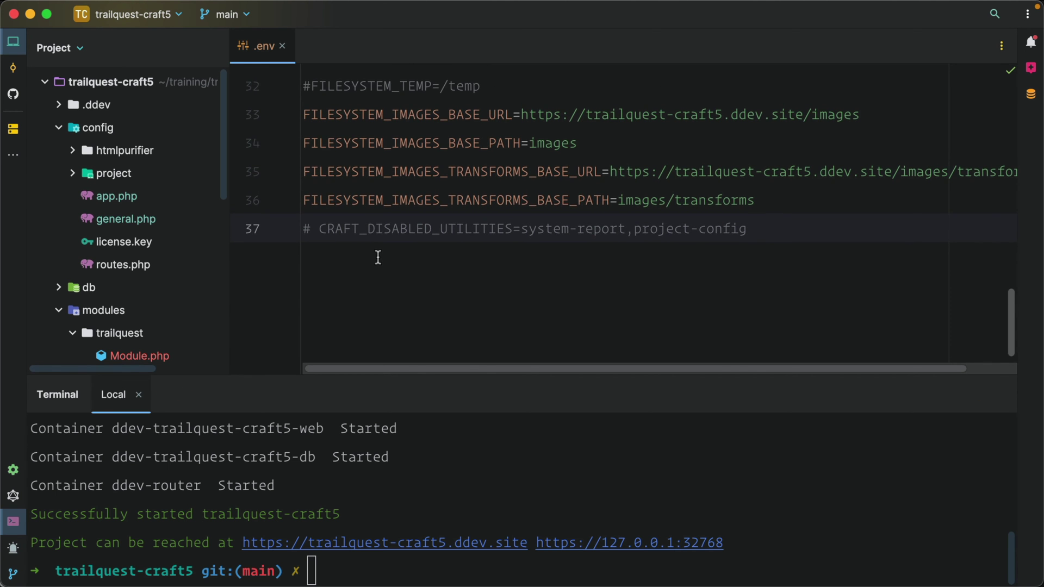
triple_click(407, 236)
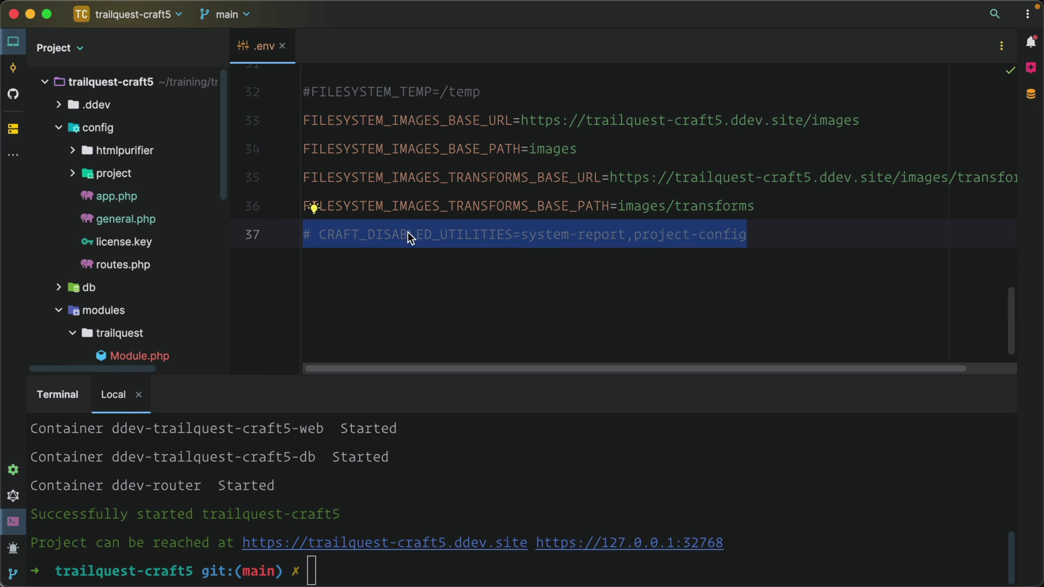
key("super+slash")
- Review the variable name and its system-report and project-config values
double_click(408, 234)
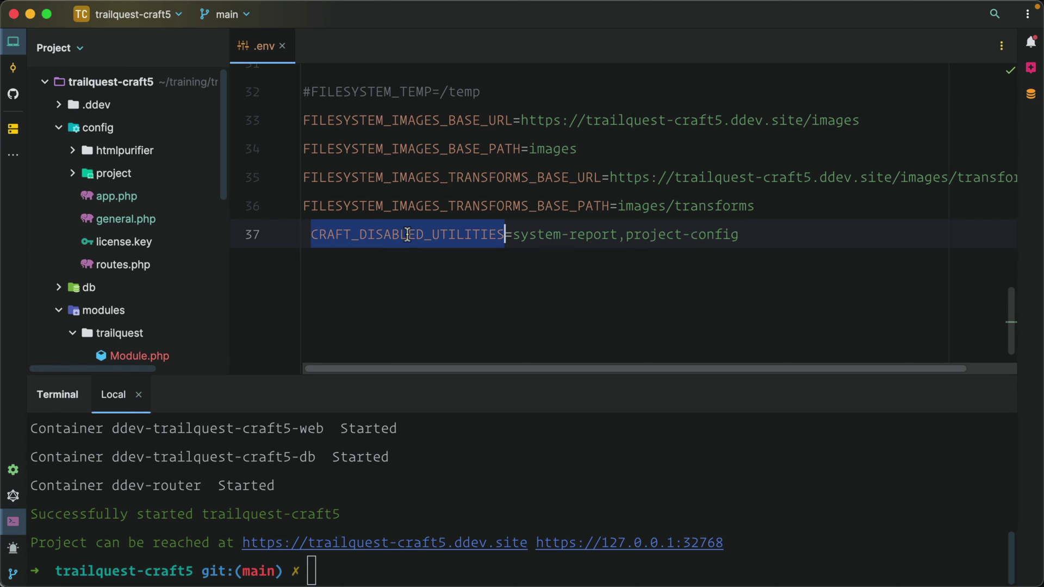
double_click(554, 234)
double_click(604, 234)
left_click(668, 234)
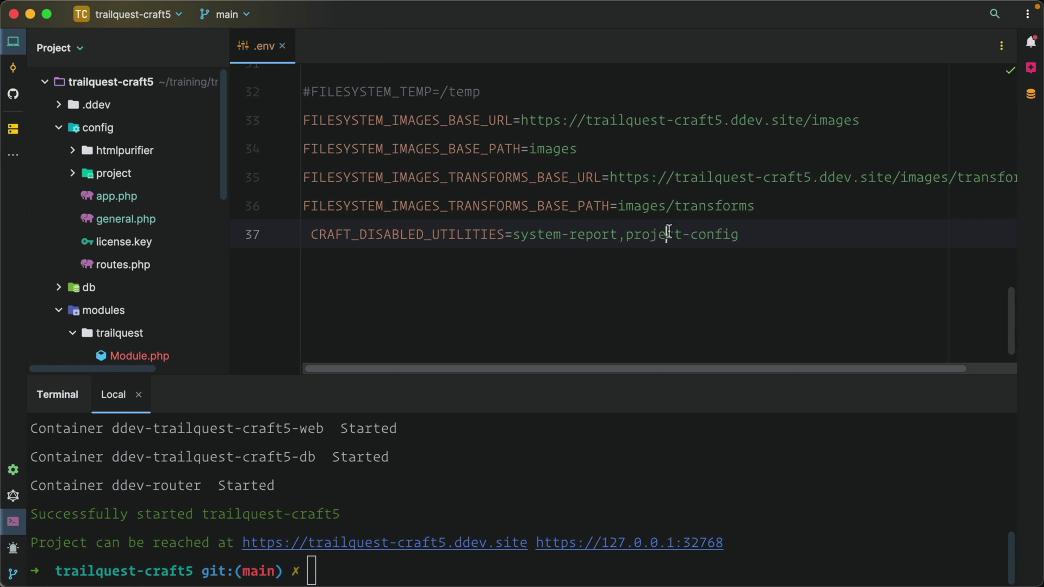
double_click(667, 233)
double_click(711, 234)
left_click(741, 233)
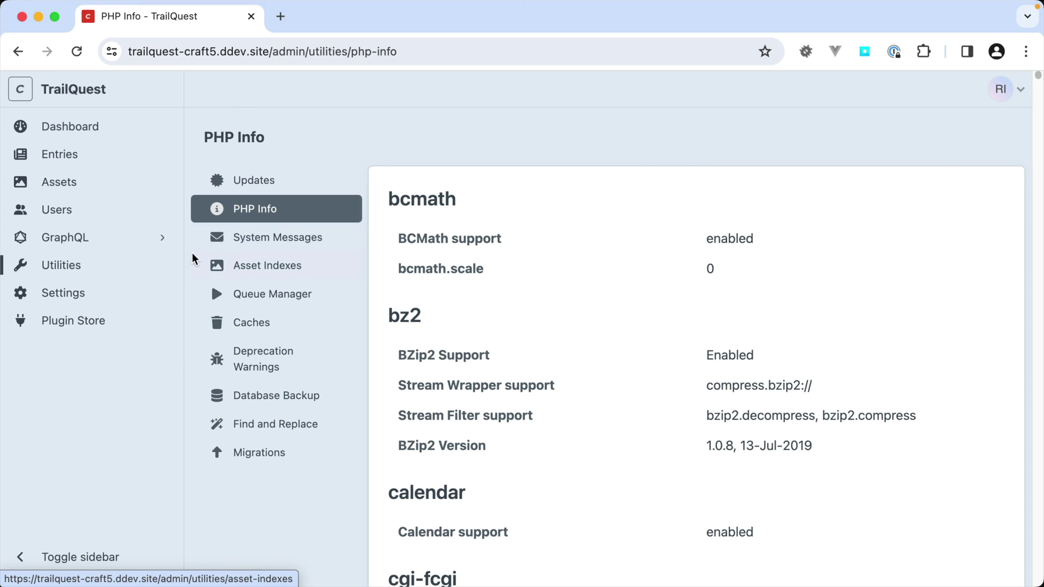
- Browse the Content Authors group's permissions down to Utilities, then return to Settings
left_click(84, 289)
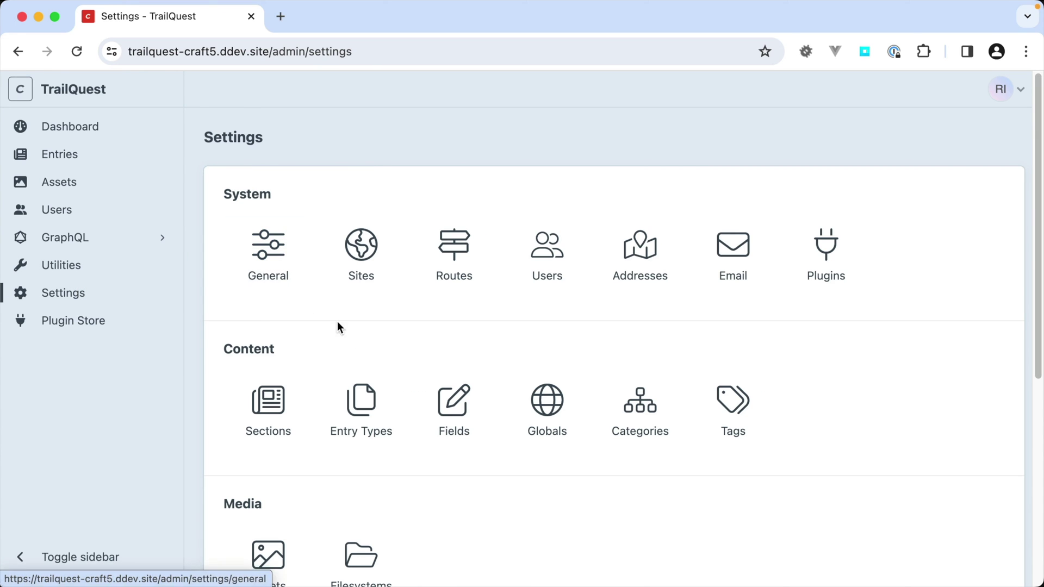
left_click(541, 252)
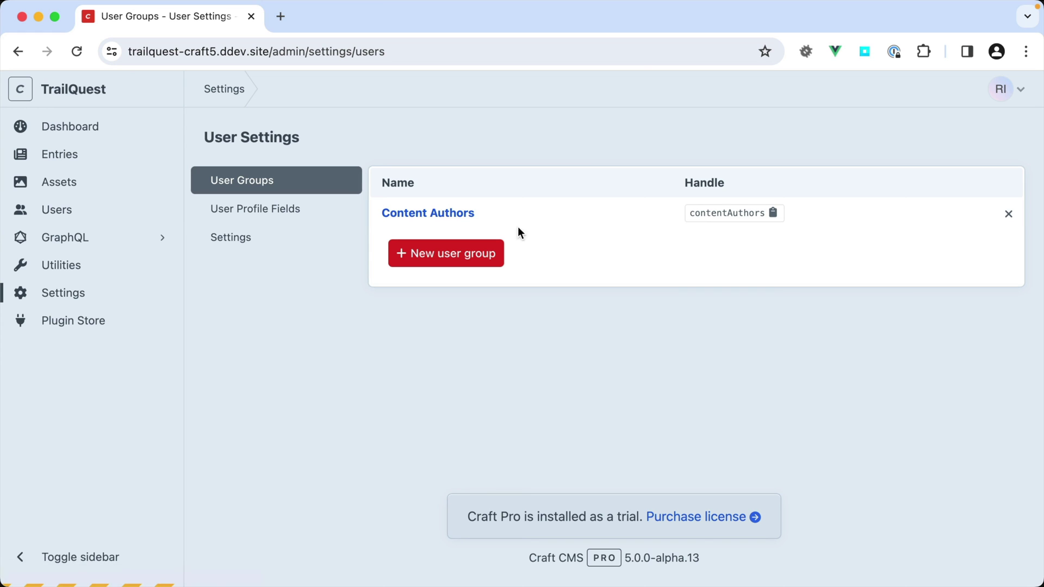
left_click(395, 217)
scroll(504, 389, "down", 10)
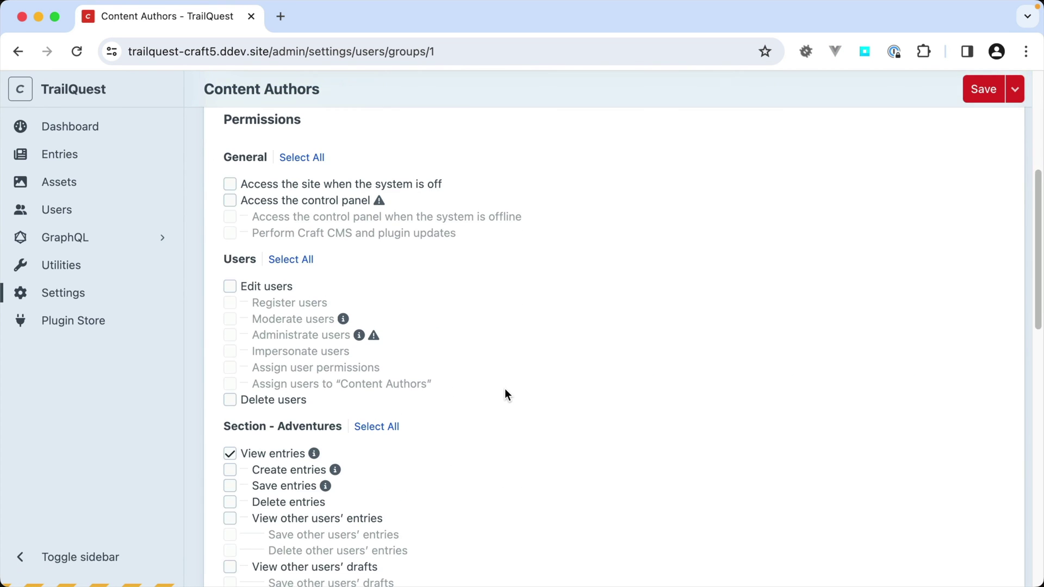
scroll(504, 394, "down", 10)
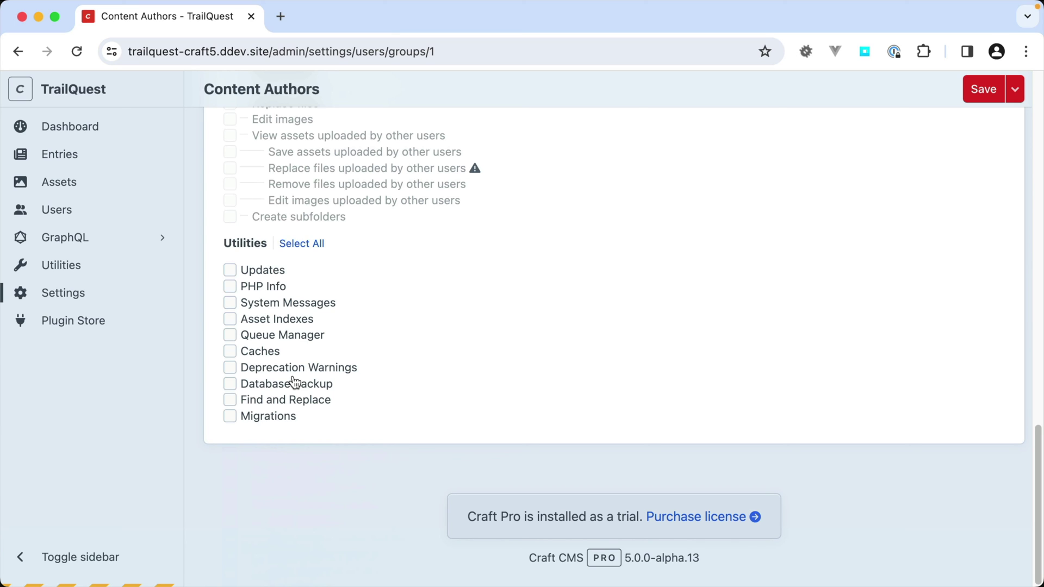
left_click(38, 299)
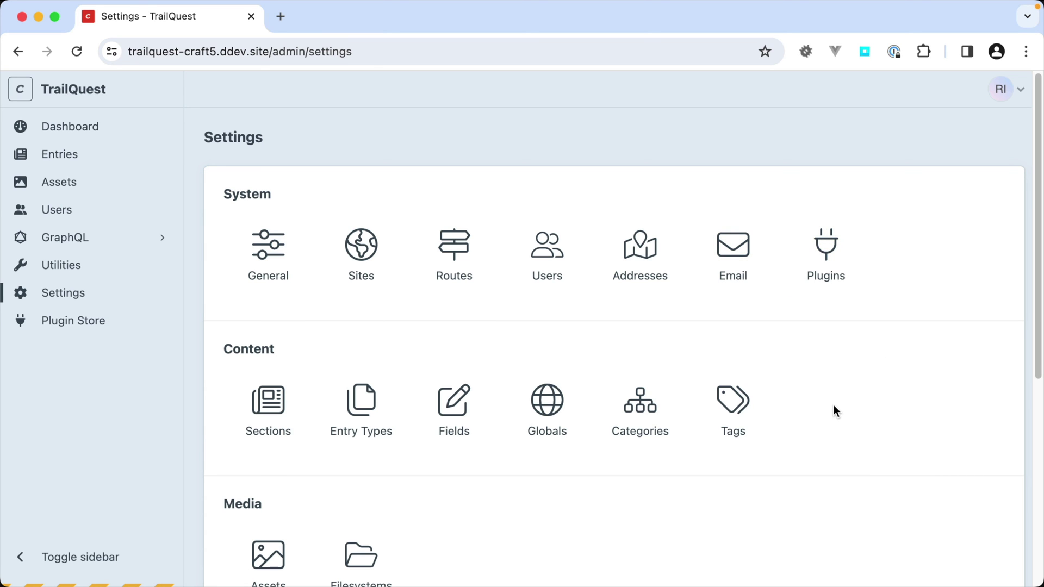
scroll(834, 411, "down", 2)
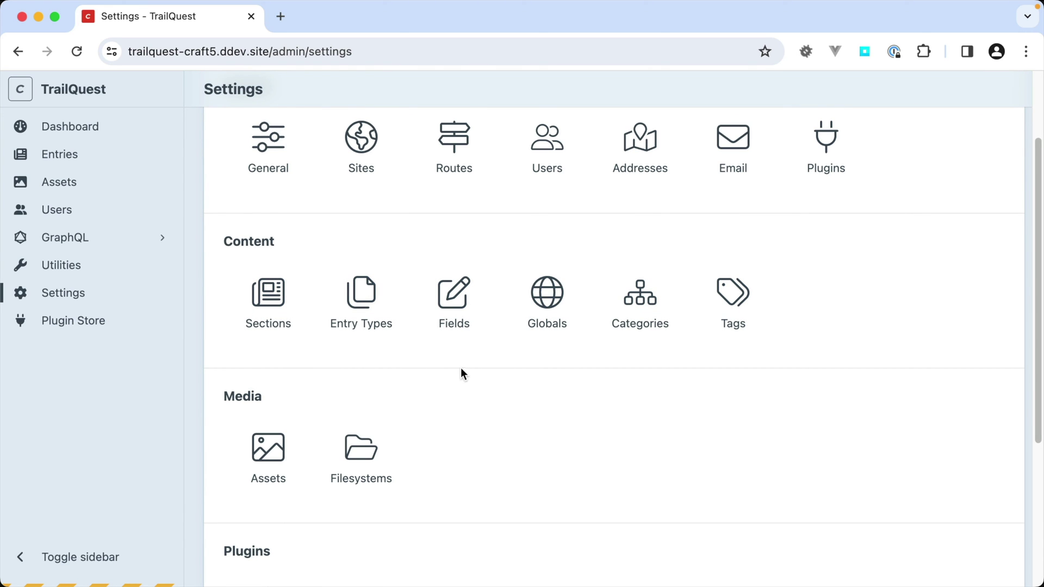
left_click(452, 314)
scroll(455, 397, "down", 1)
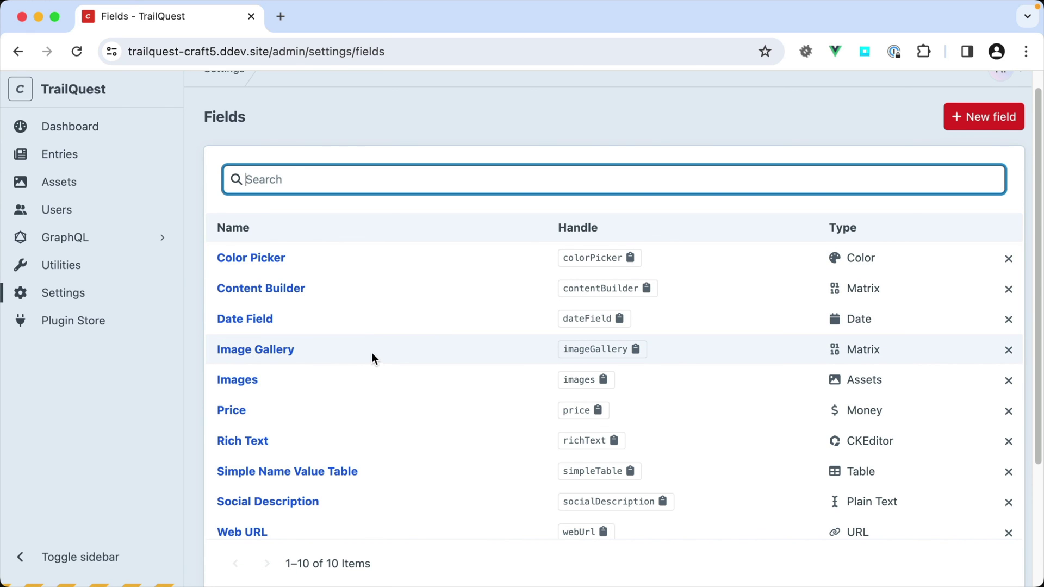
left_click(19, 50)
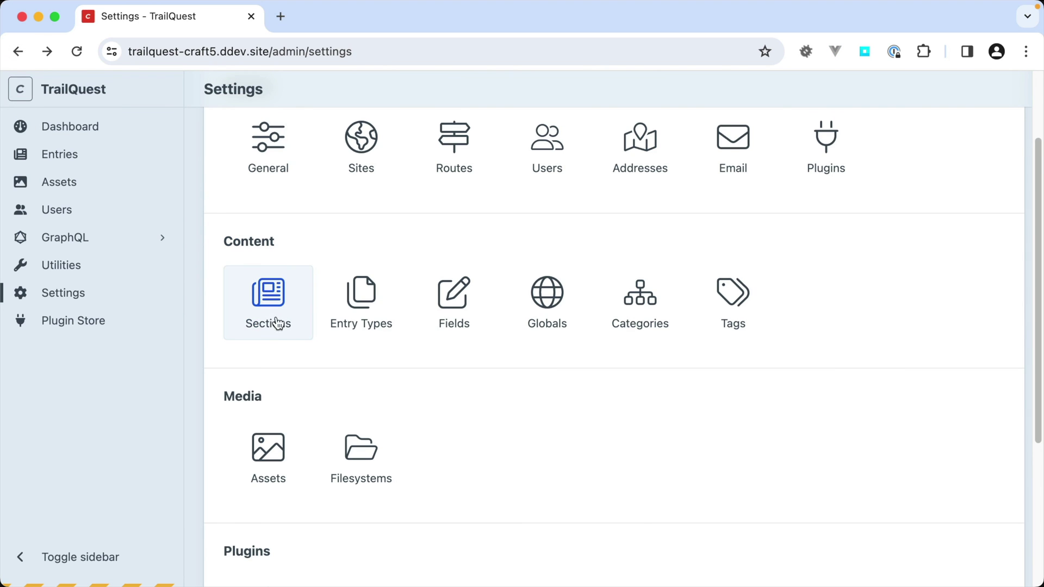
- Add the Simple Name Value Table below Content Builder in the Adventures Content tab
left_click(352, 299)
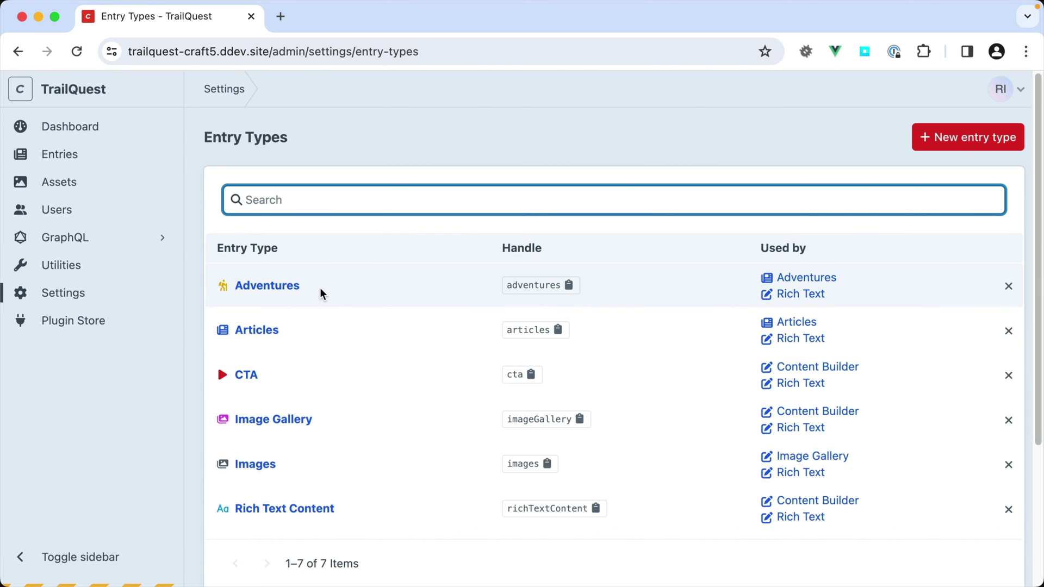
left_click(295, 291)
scroll(546, 411, "down", 4)
scroll(546, 408, "down", 7)
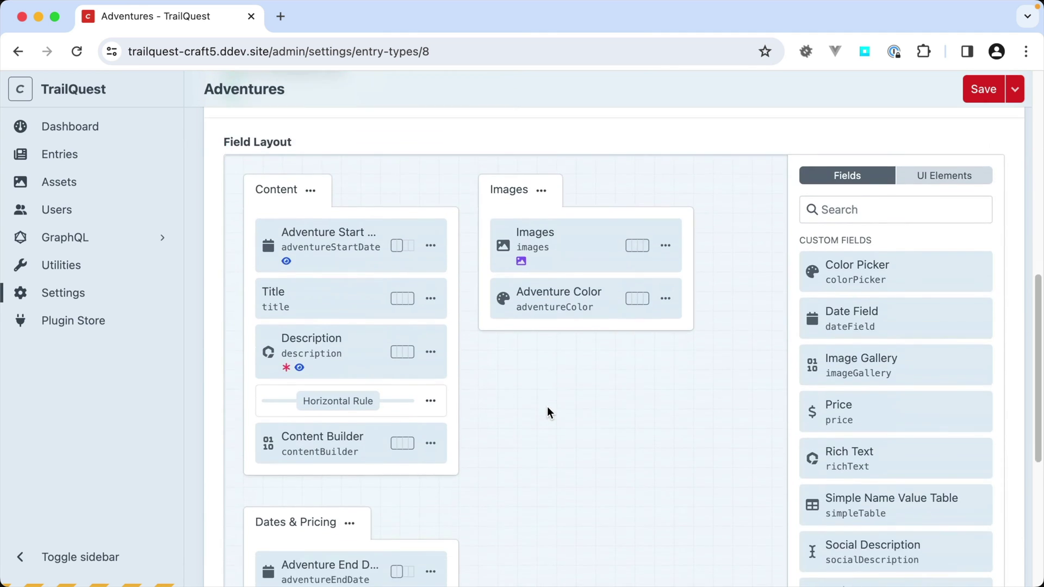
scroll(547, 409, "down", 3)
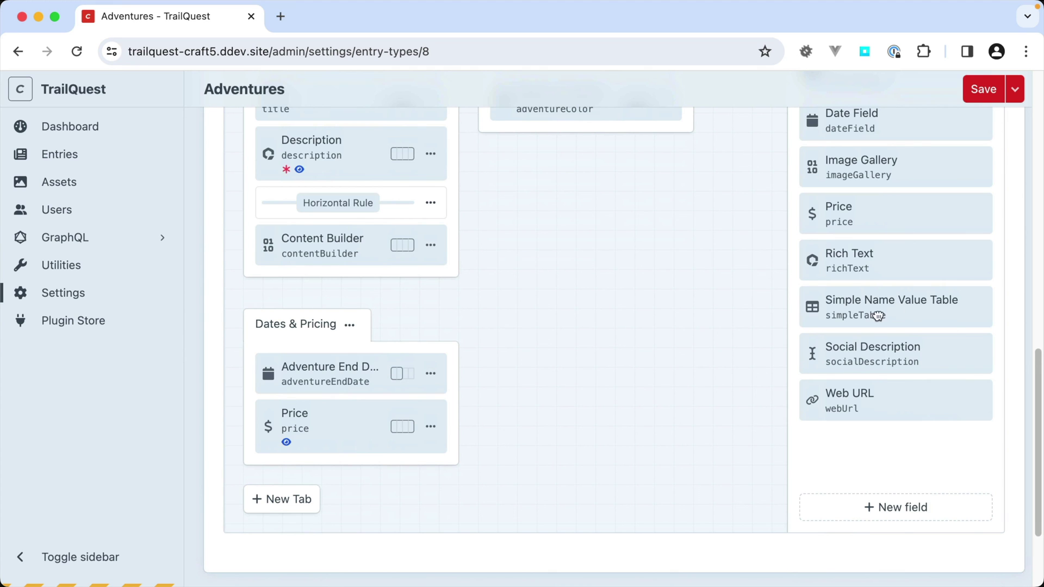
left_click_drag(877, 316, 349, 292)
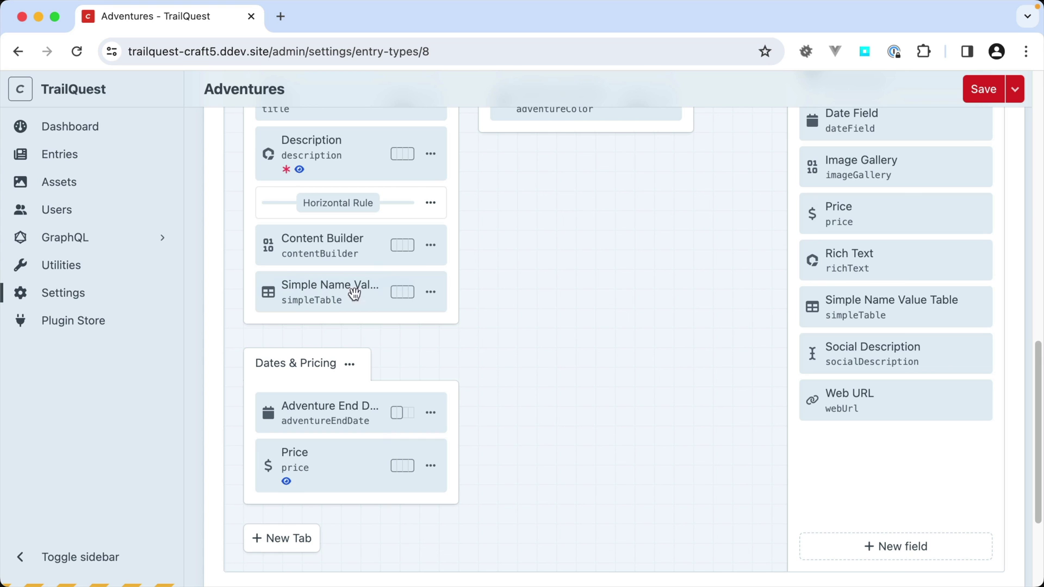
- Label the new field 'Adventure Packing List' with handle adventurePackingList
left_click(432, 294)
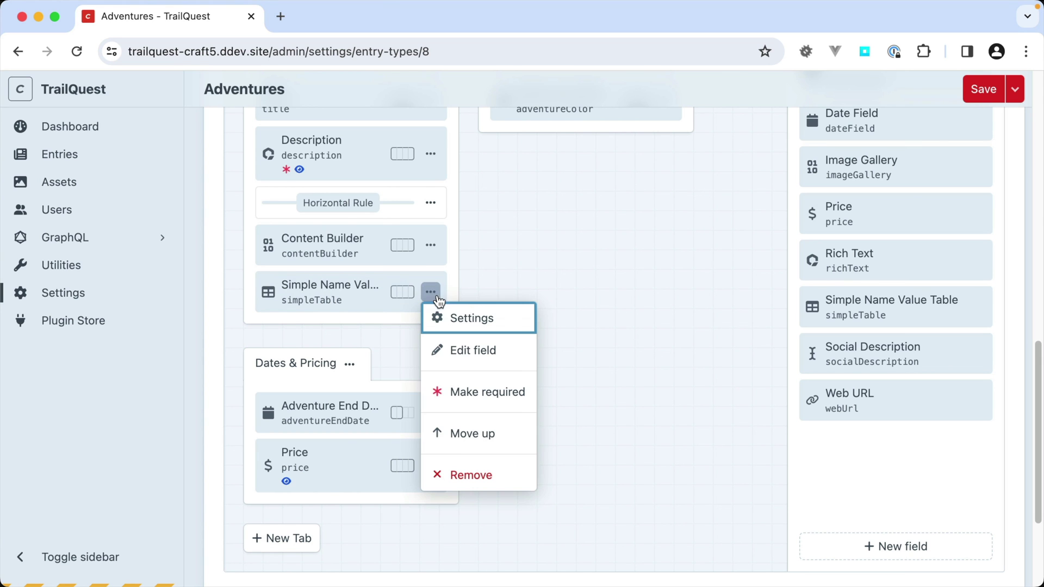
left_click(468, 318)
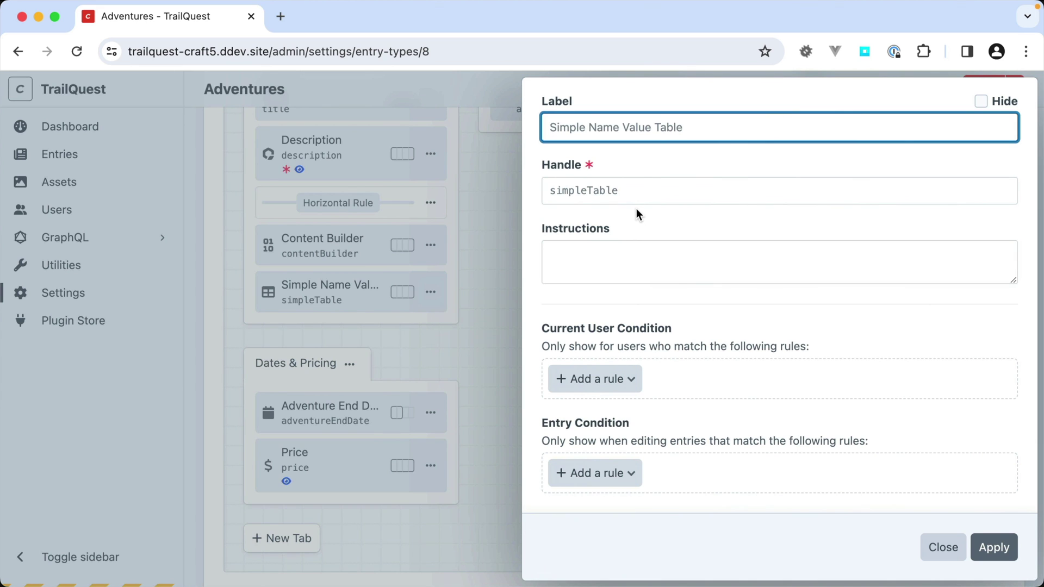
type("Adv")
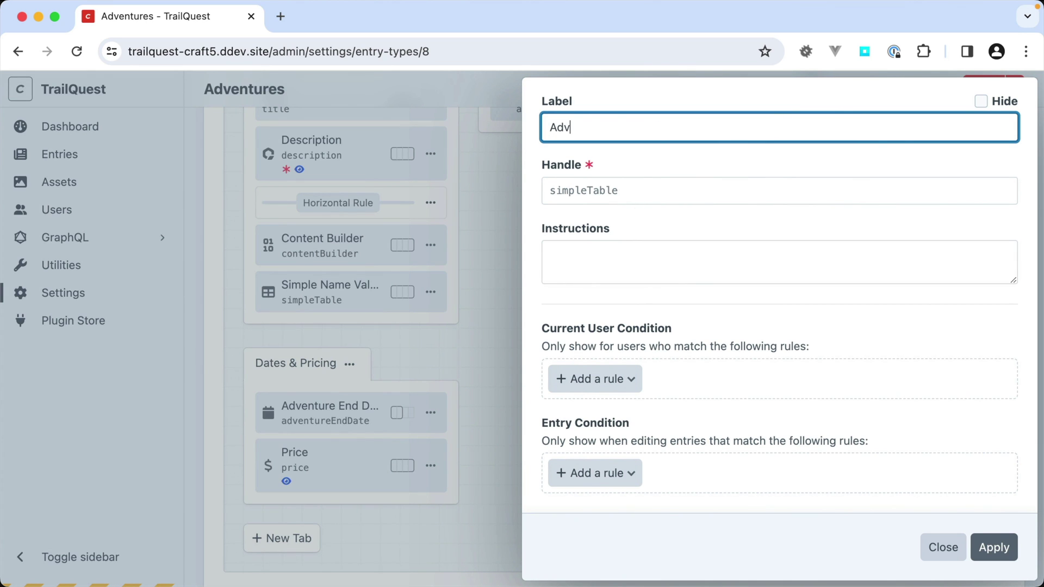
type("enture Packing List")
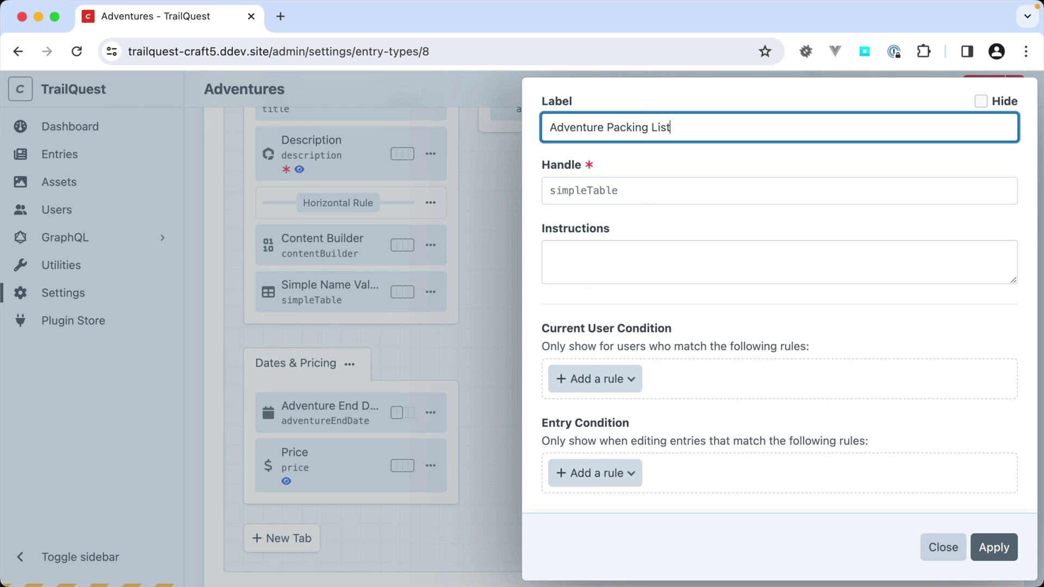
key("Tab")
type("adventure")
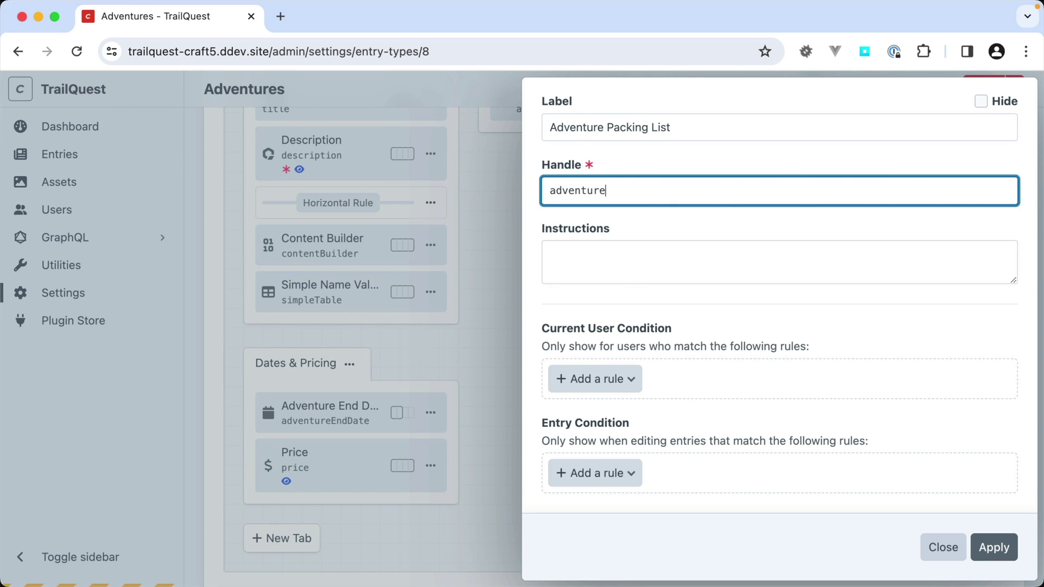
type("PackingList")
left_click(995, 547)
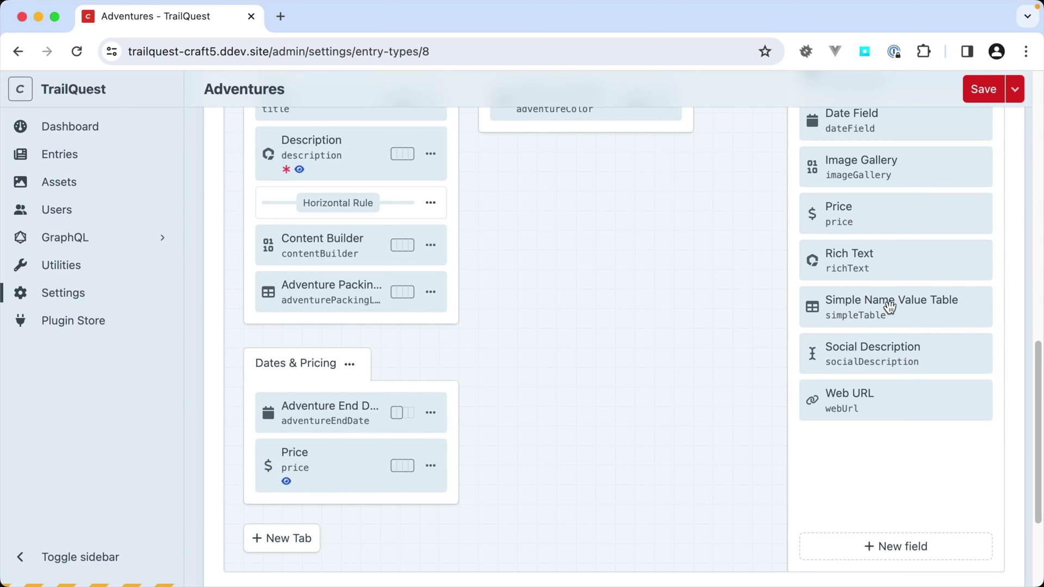
- Add another Simple Name Value Table as 'Adventure Highlights', handle adventureHighlights, below Adventure Packing List
left_click_drag(885, 307, 375, 346)
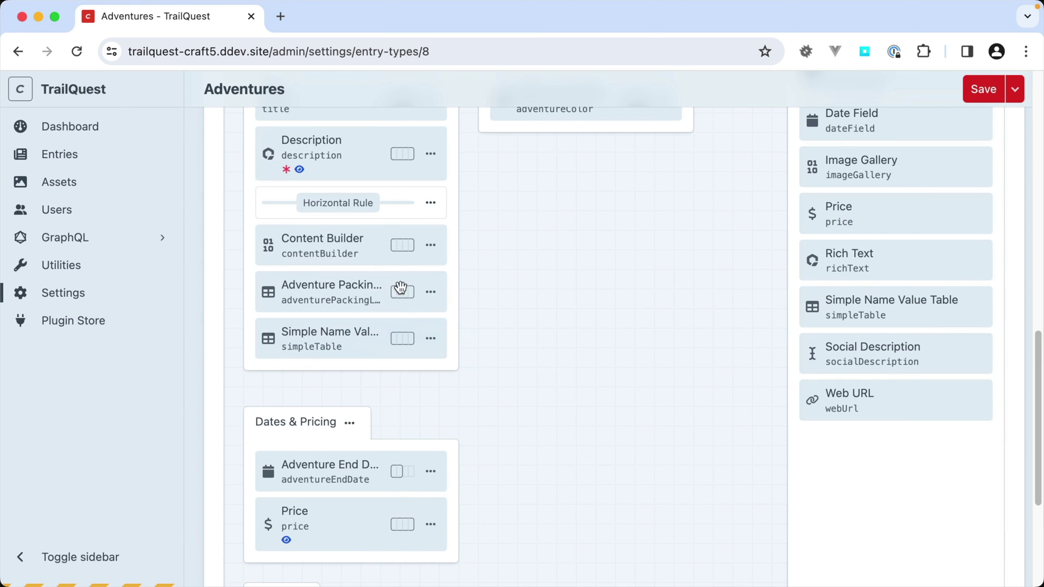
left_click(431, 338)
left_click(466, 366)
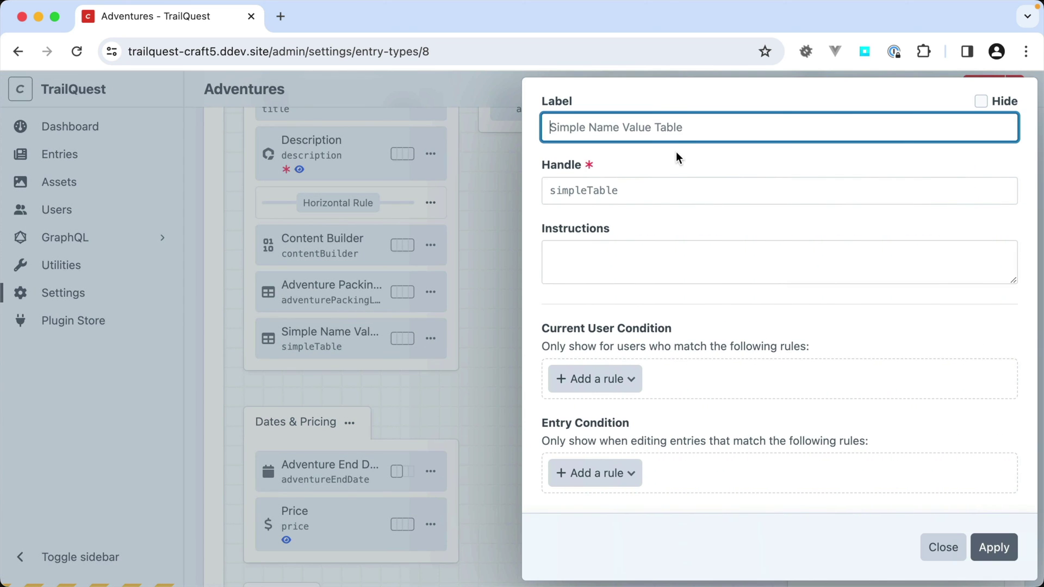
type("A")
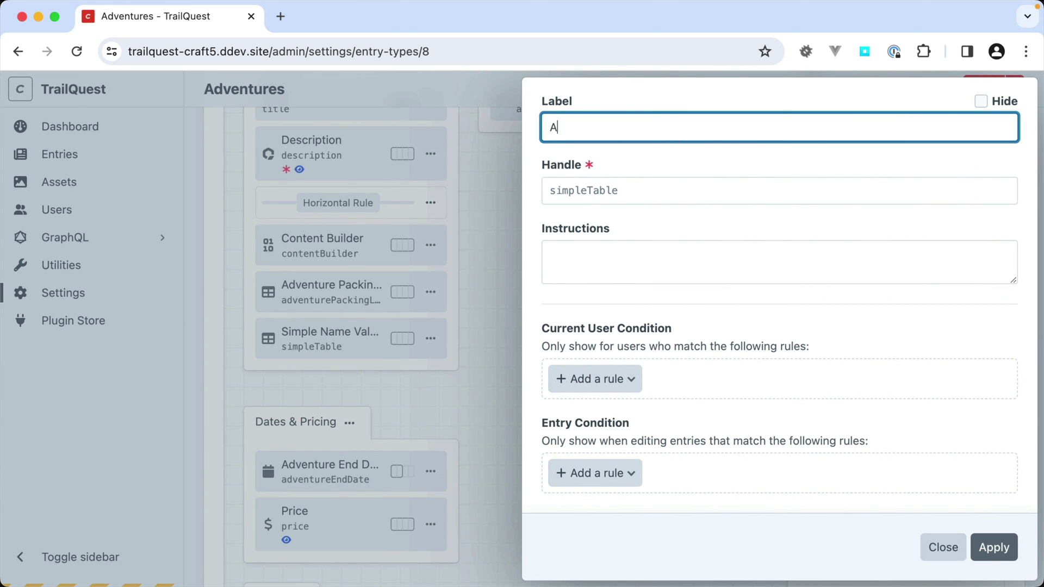
type("dventure Highlights")
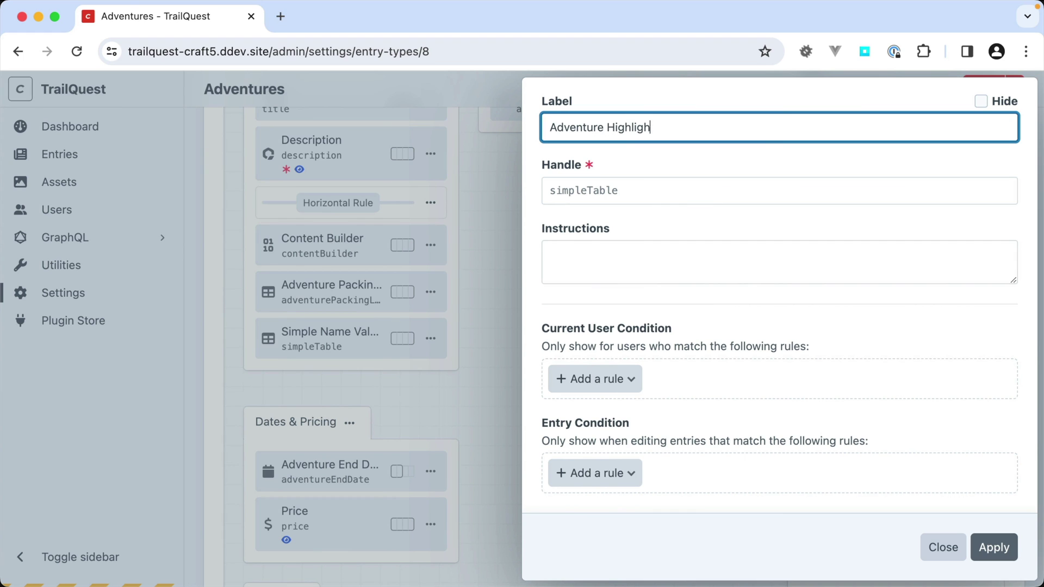
key("Tab")
type("ADVE")
key("BackSpace")
key("BackSpace")
key("BackSpace")
key("BackSpace")
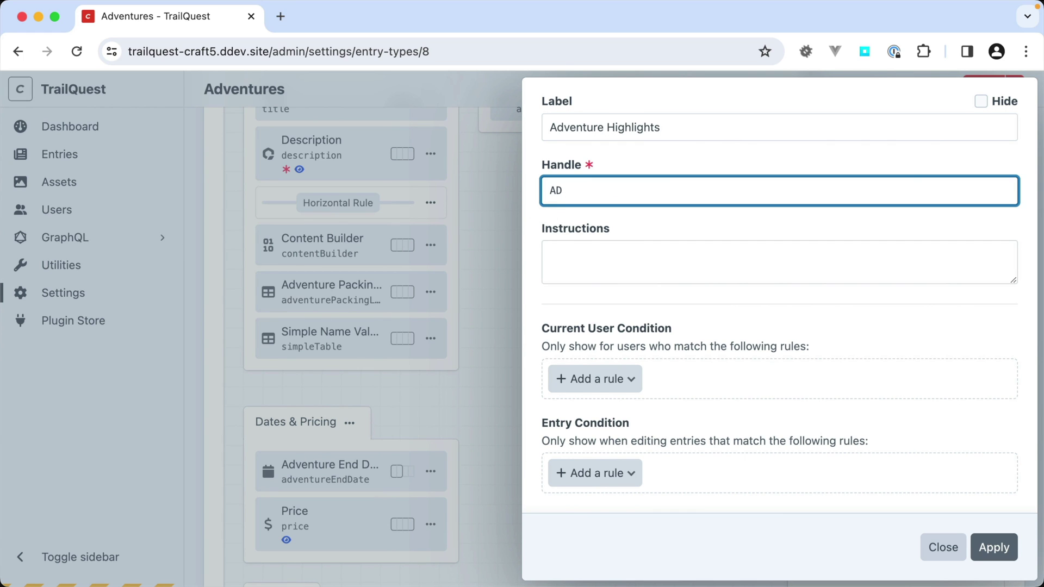
type("adventureHighlights")
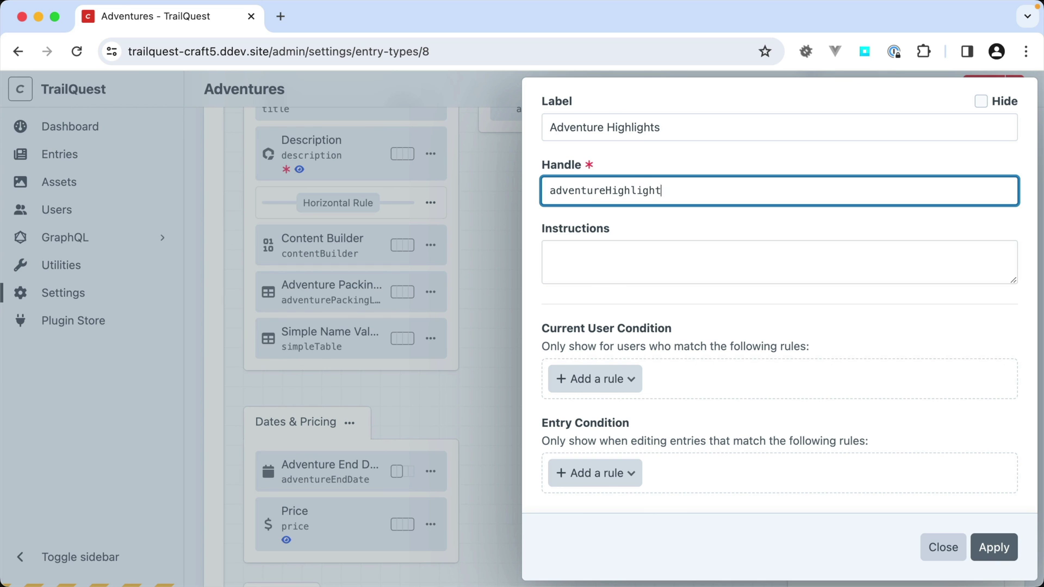
left_click(995, 548)
scroll(551, 235, "up", 4)
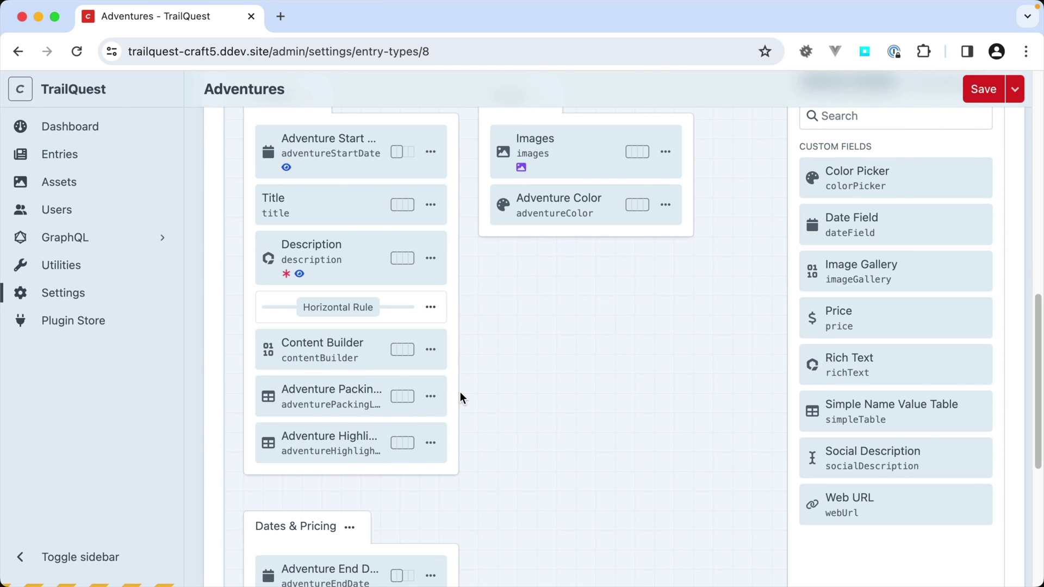
- Go to the Dashboard, leaving the Adventures entry type without saving
scroll(460, 392, "up", 7)
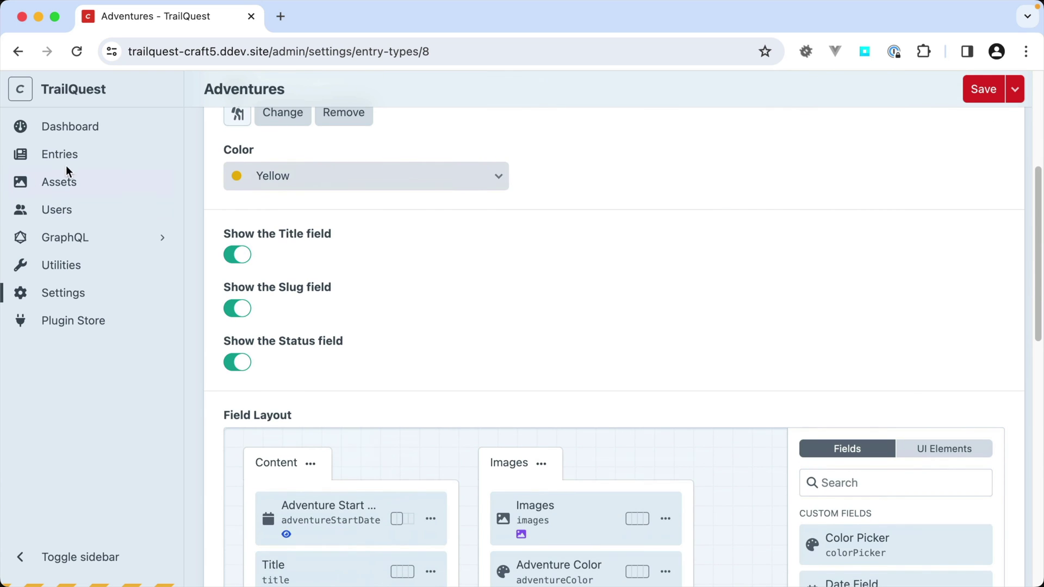
left_click(75, 125)
left_click(547, 250)
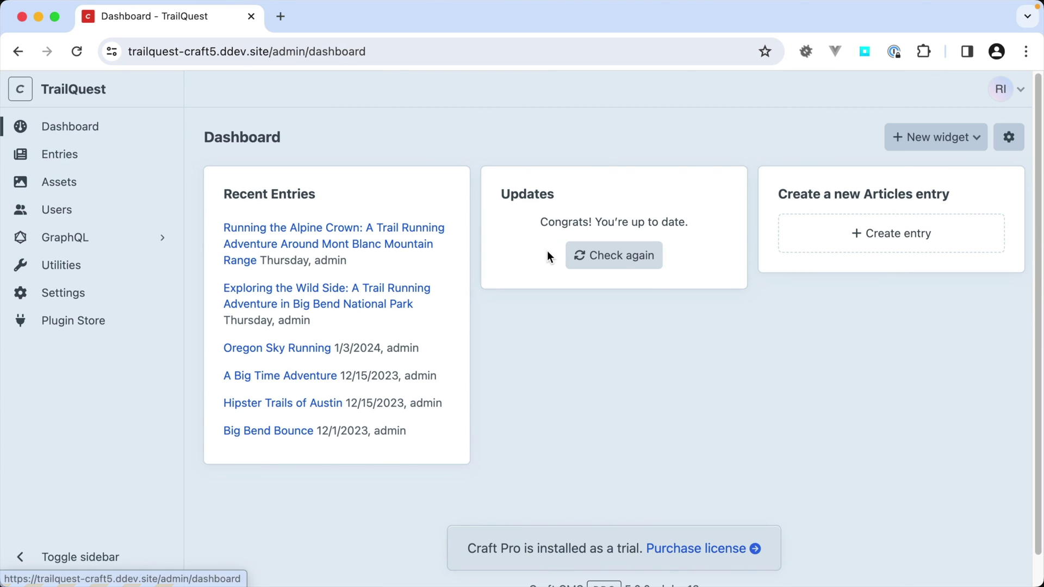